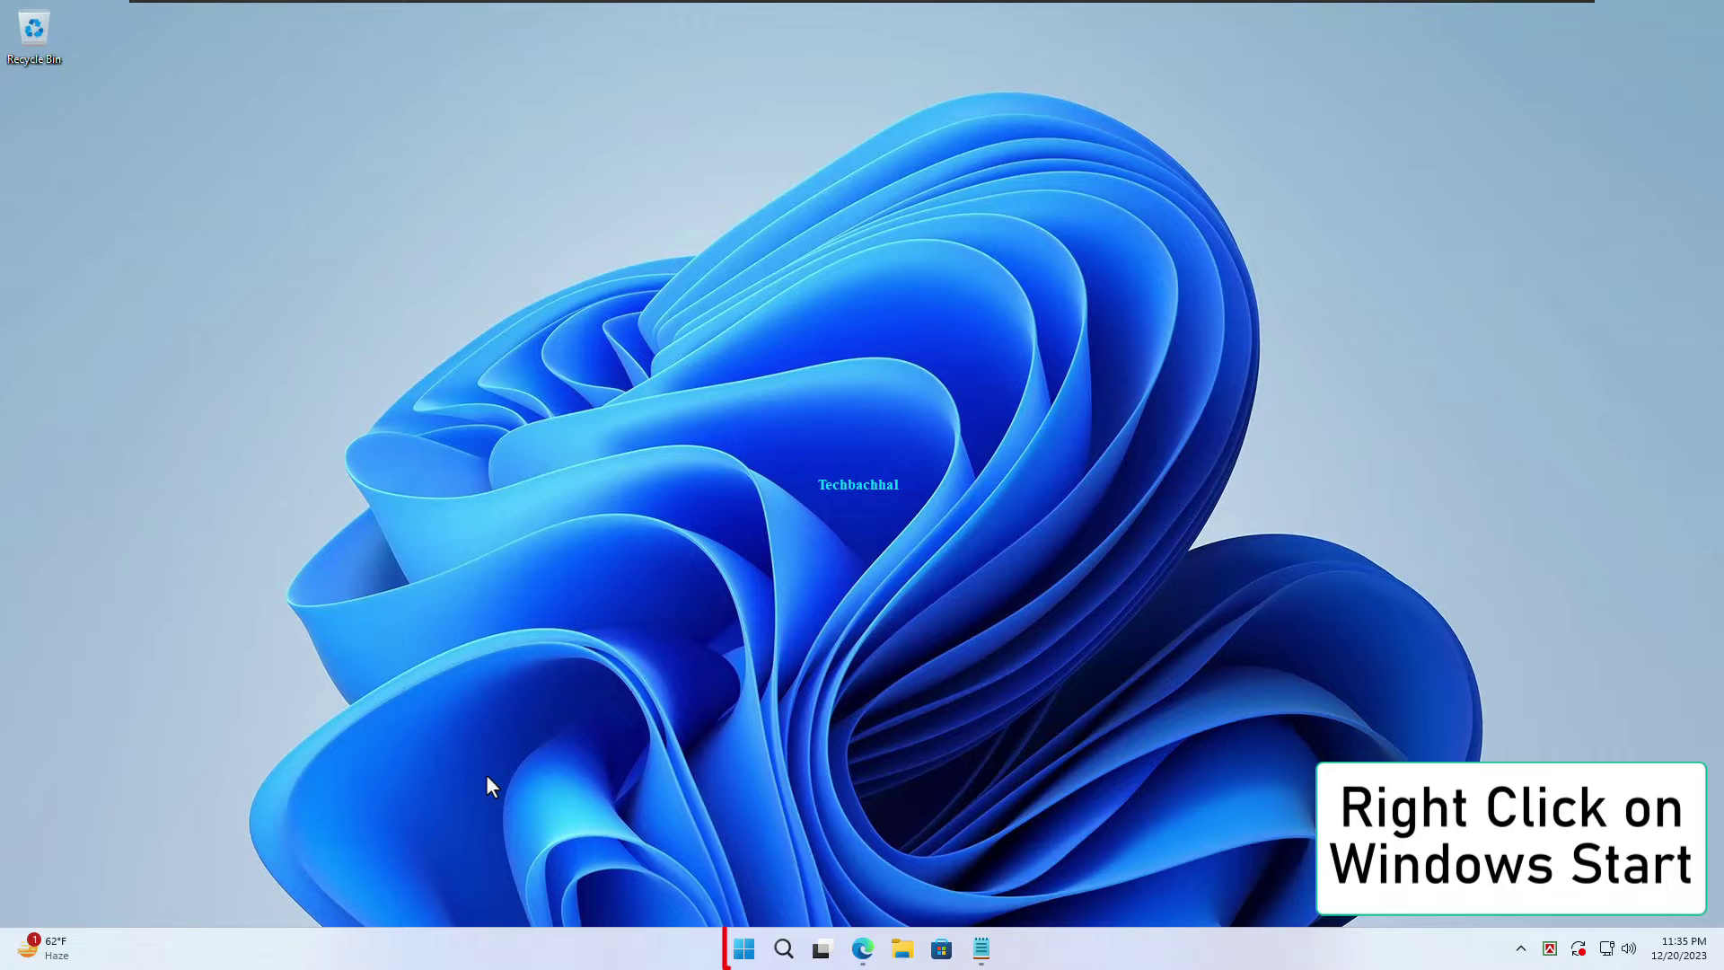
Open Windows Settings from the Win+X menu and scroll the System page down to Recovery.
right_click(749, 949)
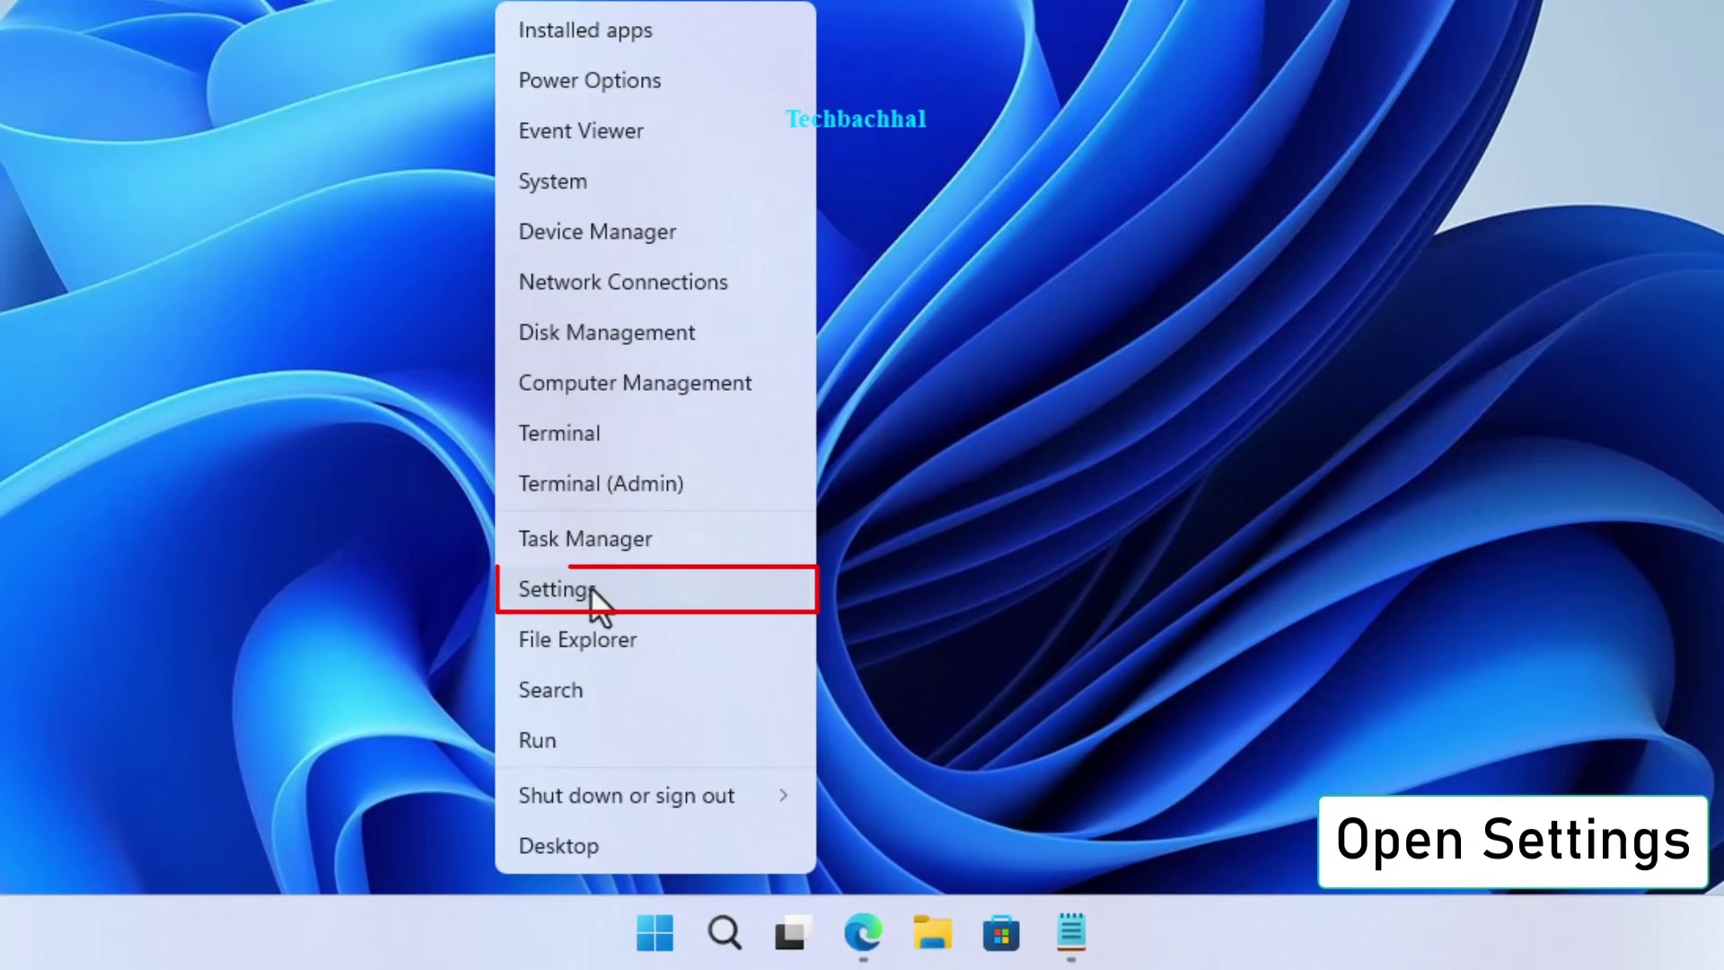
click(567, 590)
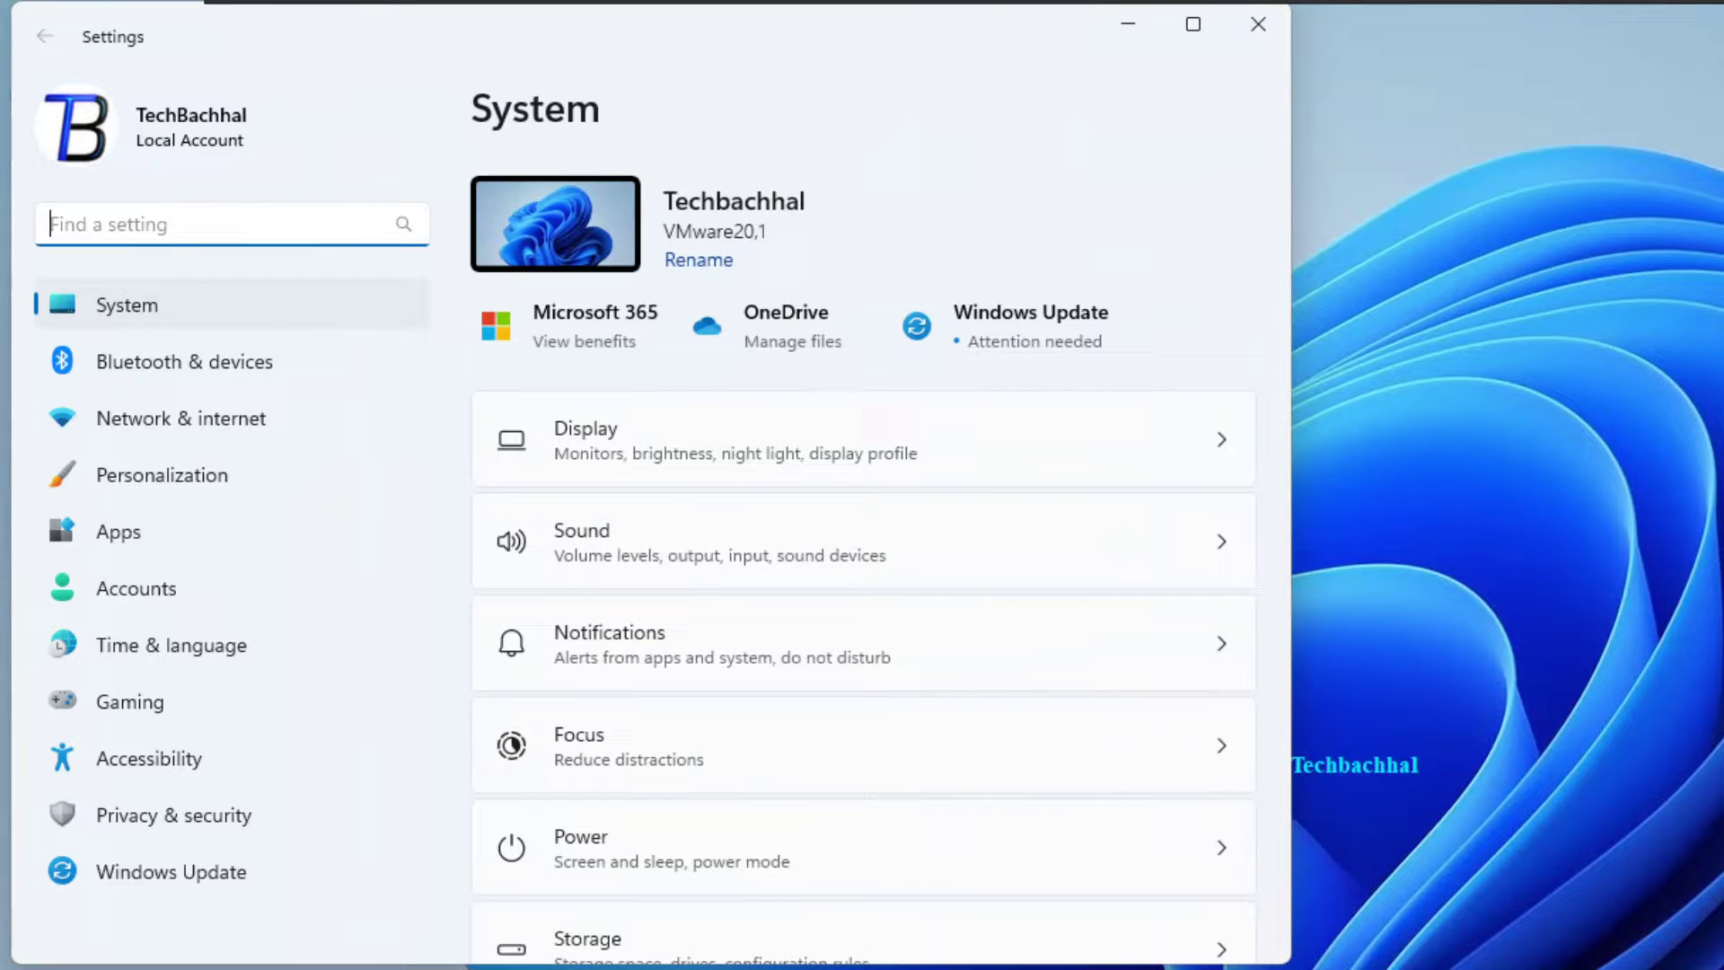
scroll(684, 727, down, 10)
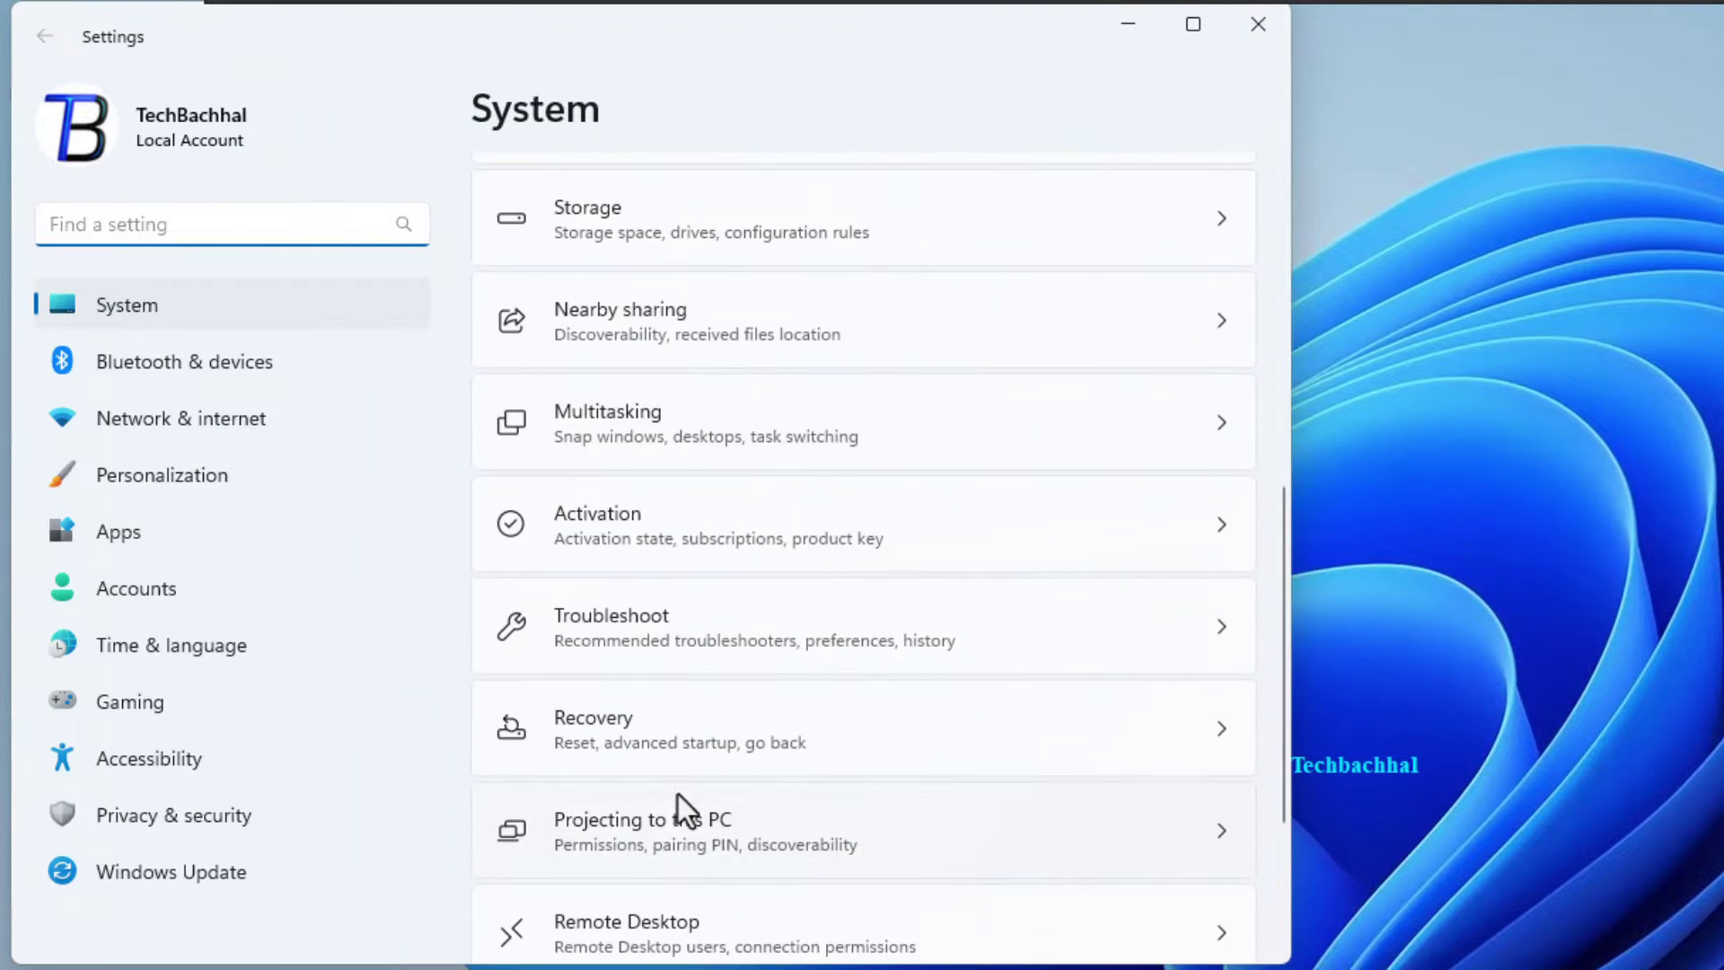
scroll(677, 797, down, 1)
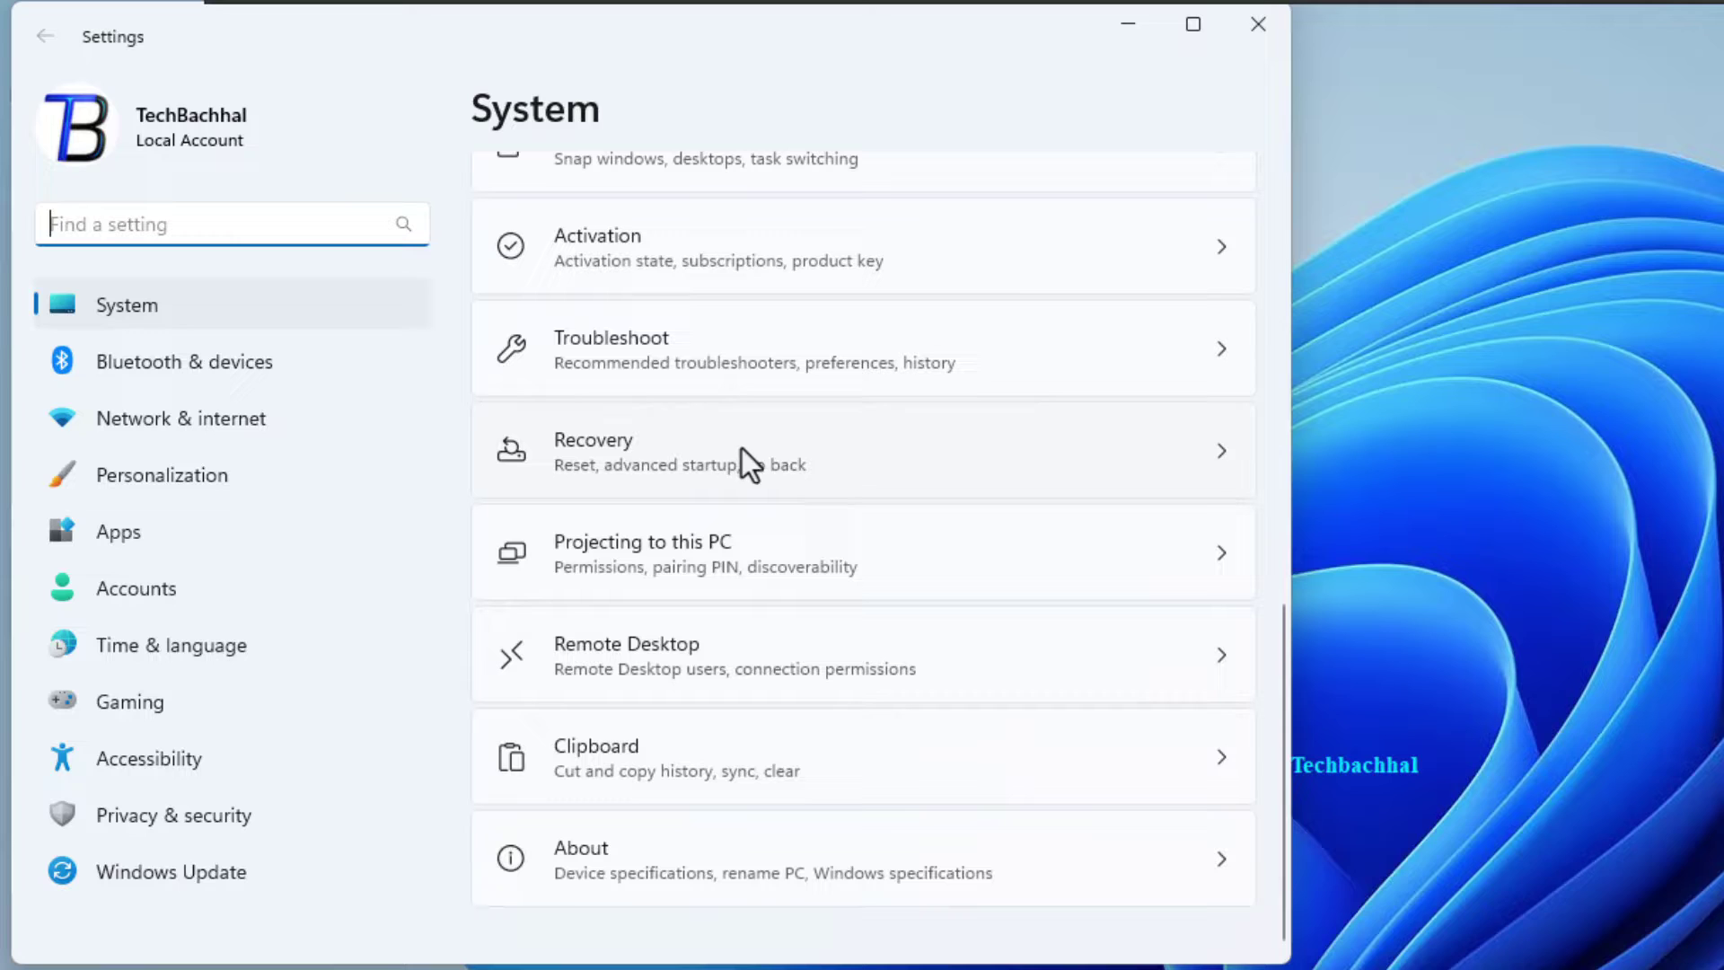
On the Recovery page, restart now into Advanced startup and confirm the restart.
click(997, 441)
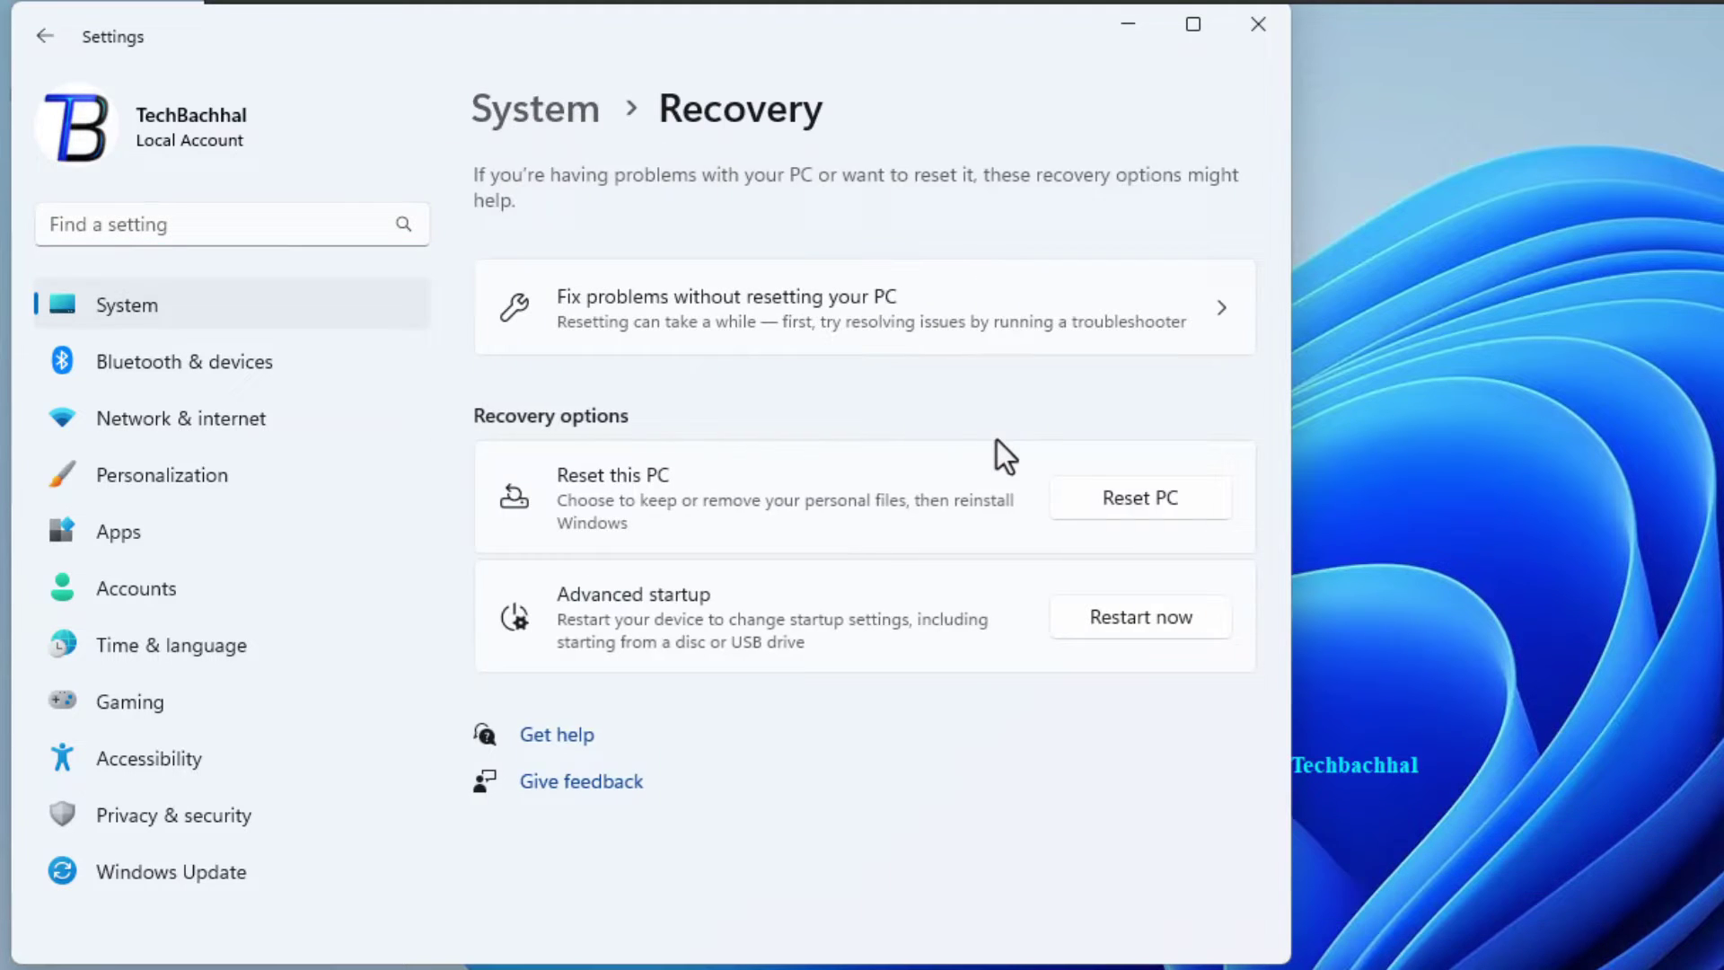
click(1117, 614)
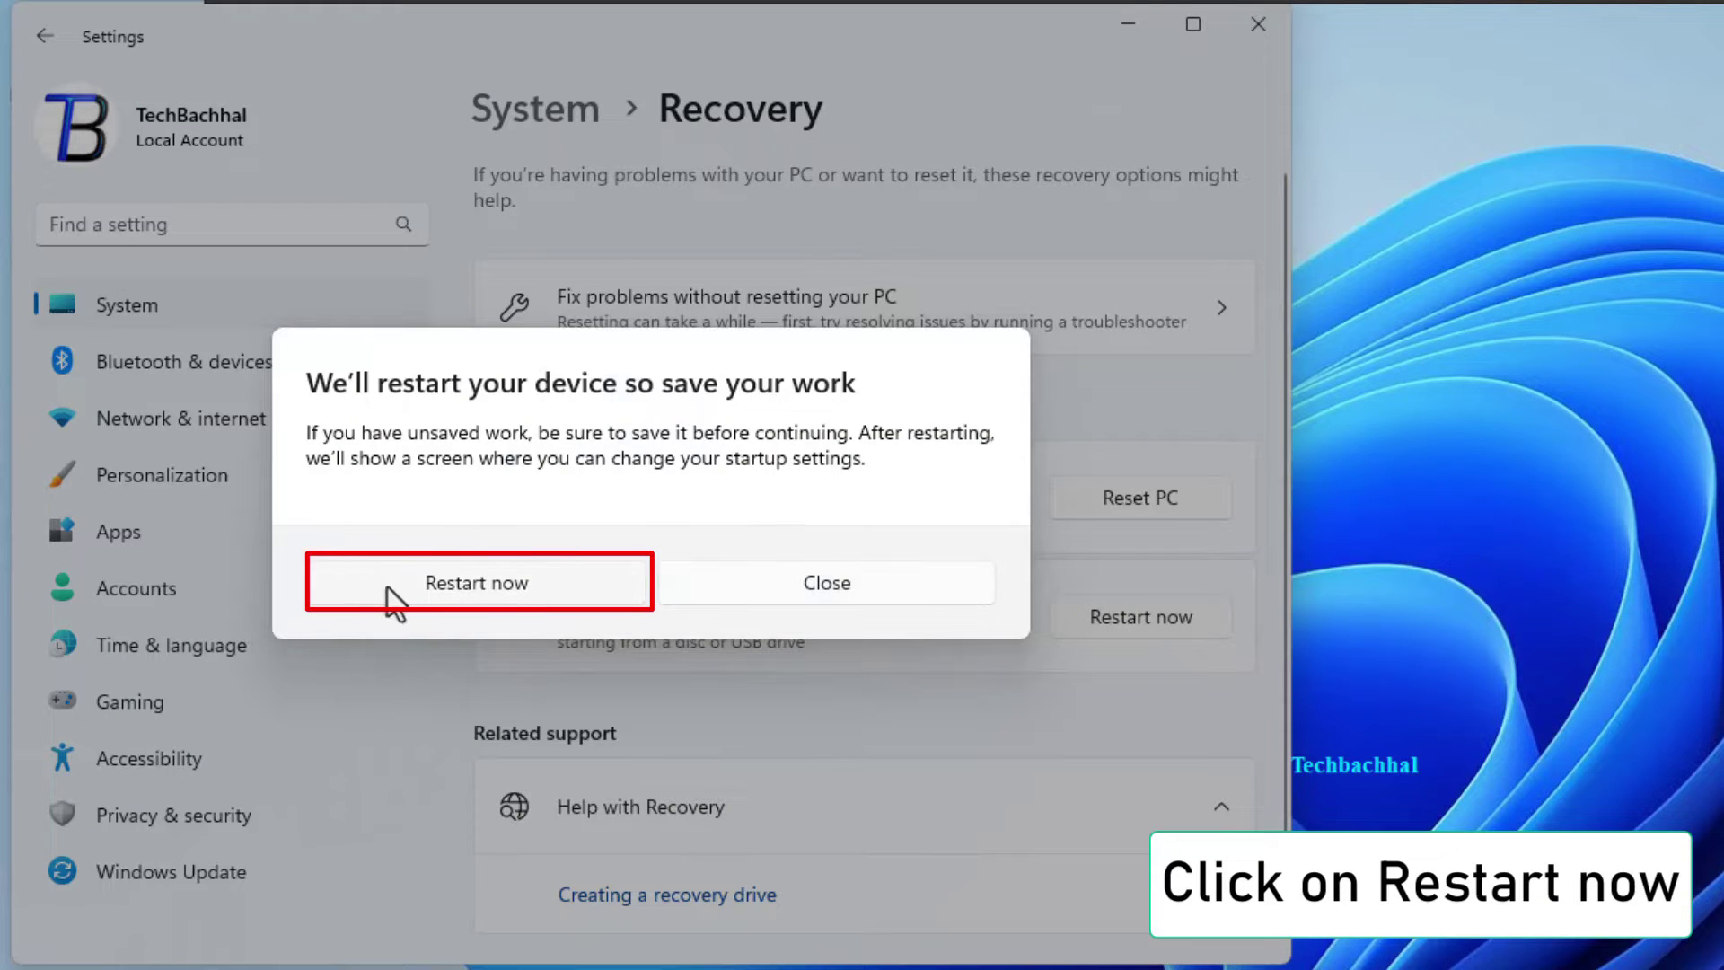
click(461, 589)
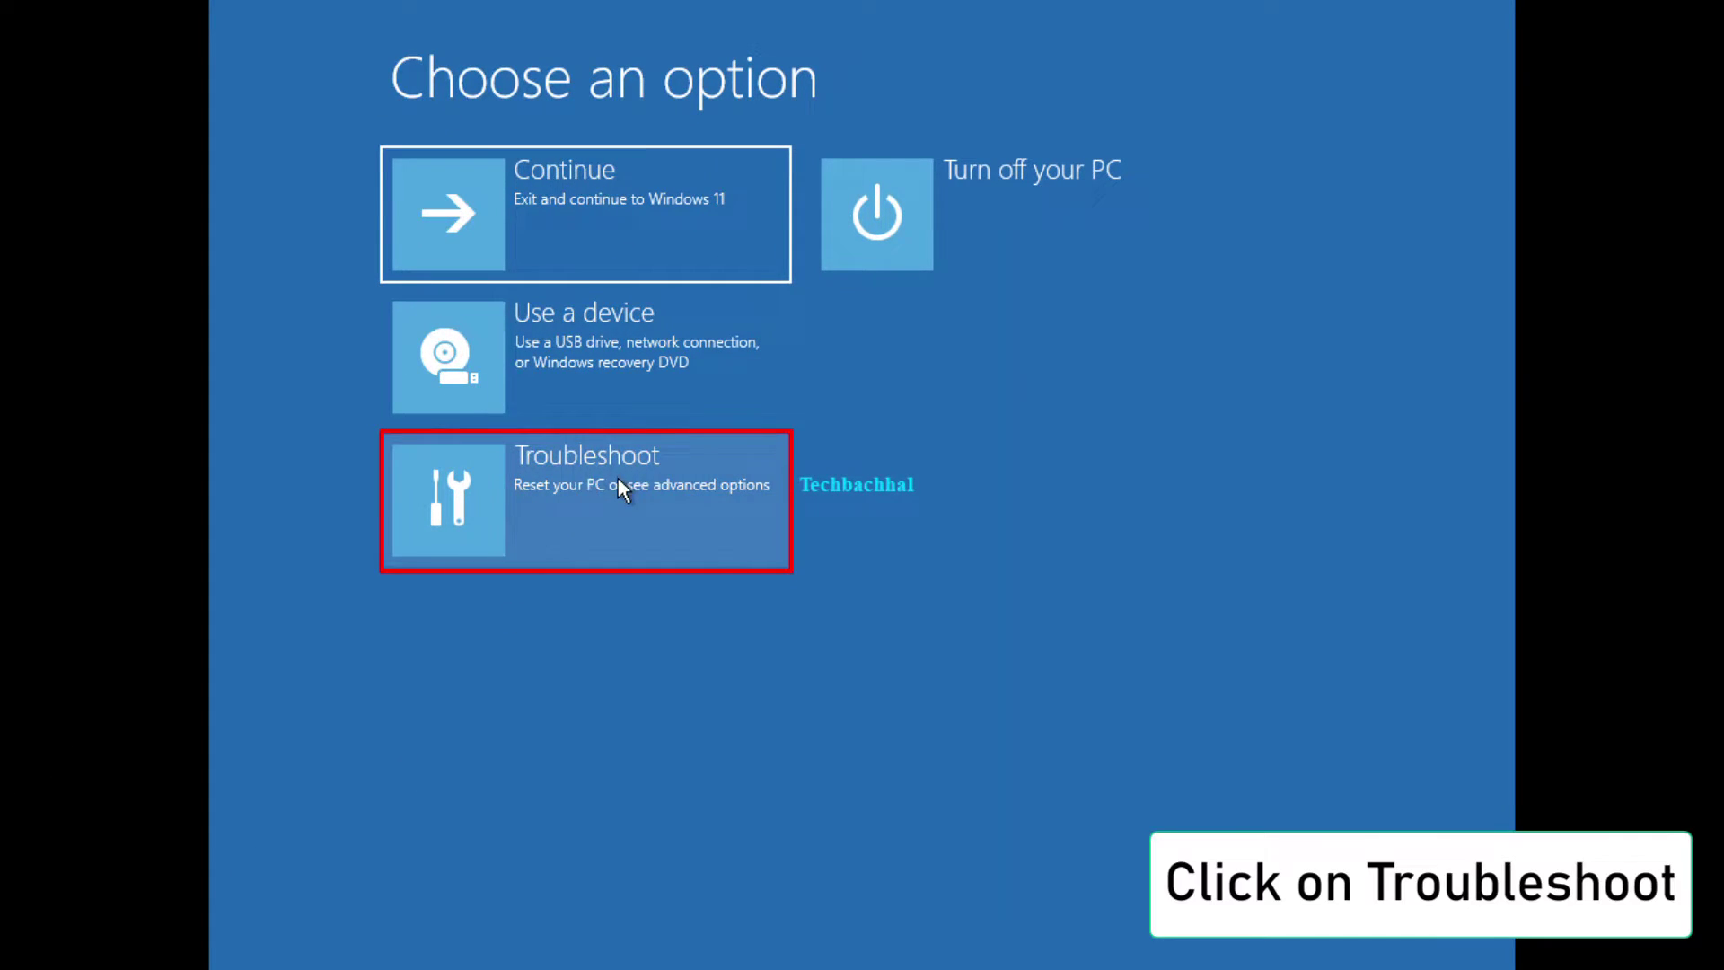
Go to Troubleshoot > Advanced options > Startup Settings in the recovery screen.
click(597, 489)
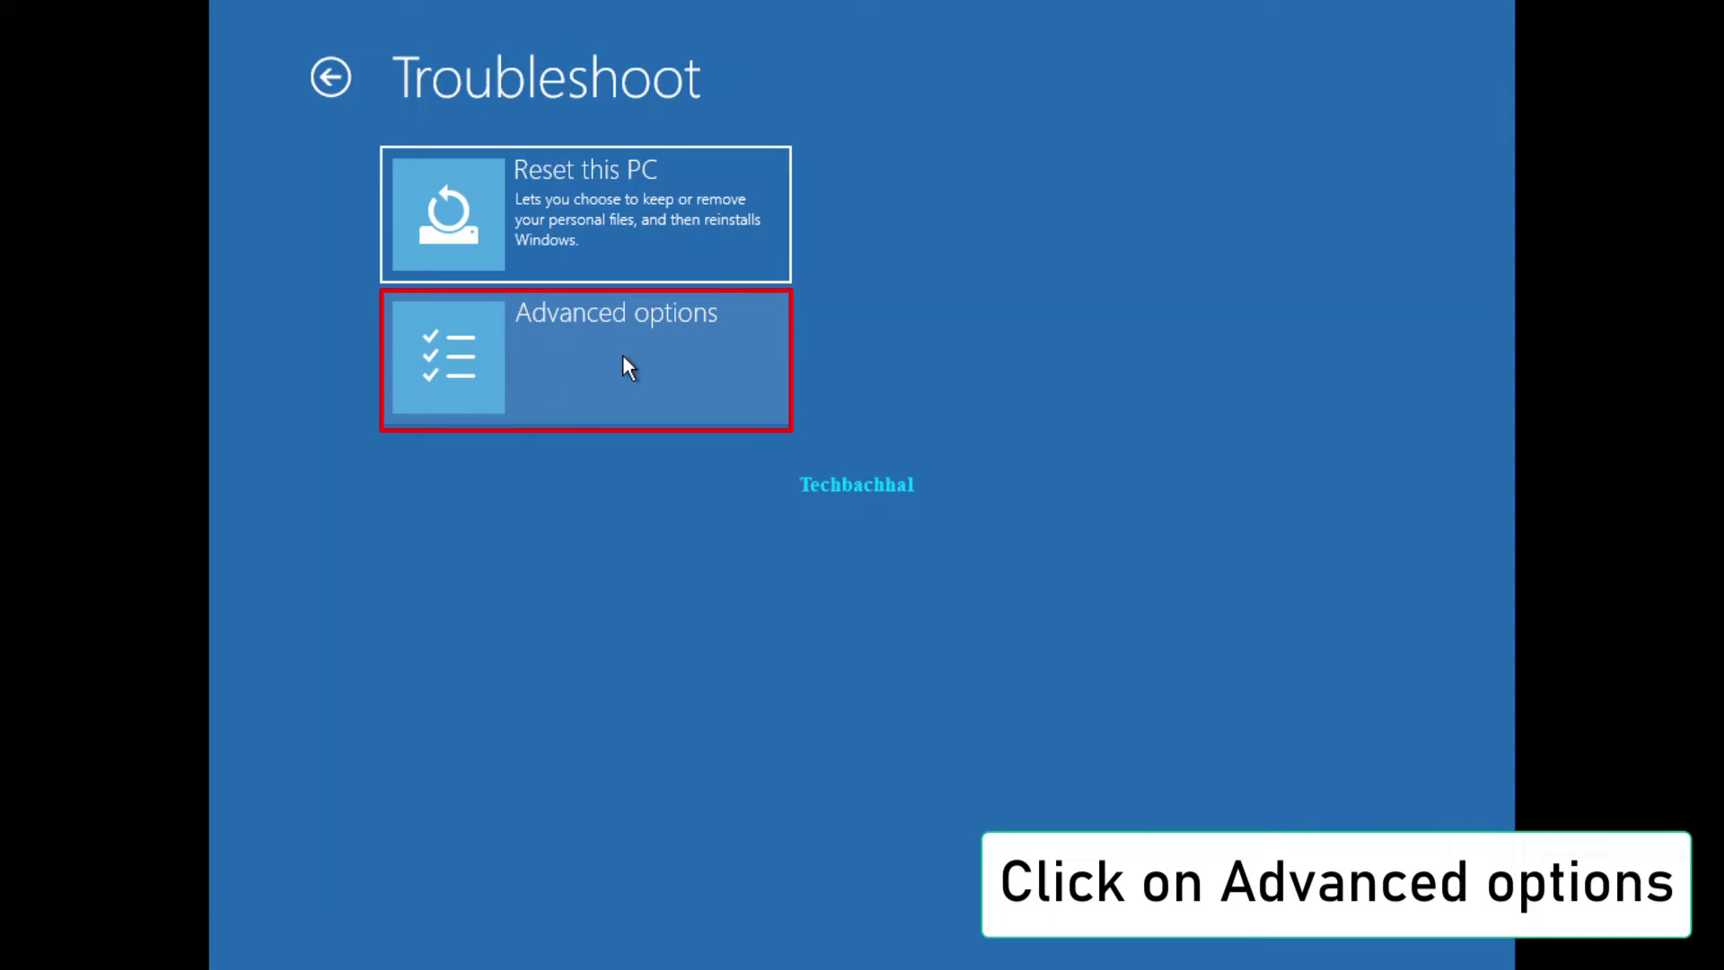
click(580, 351)
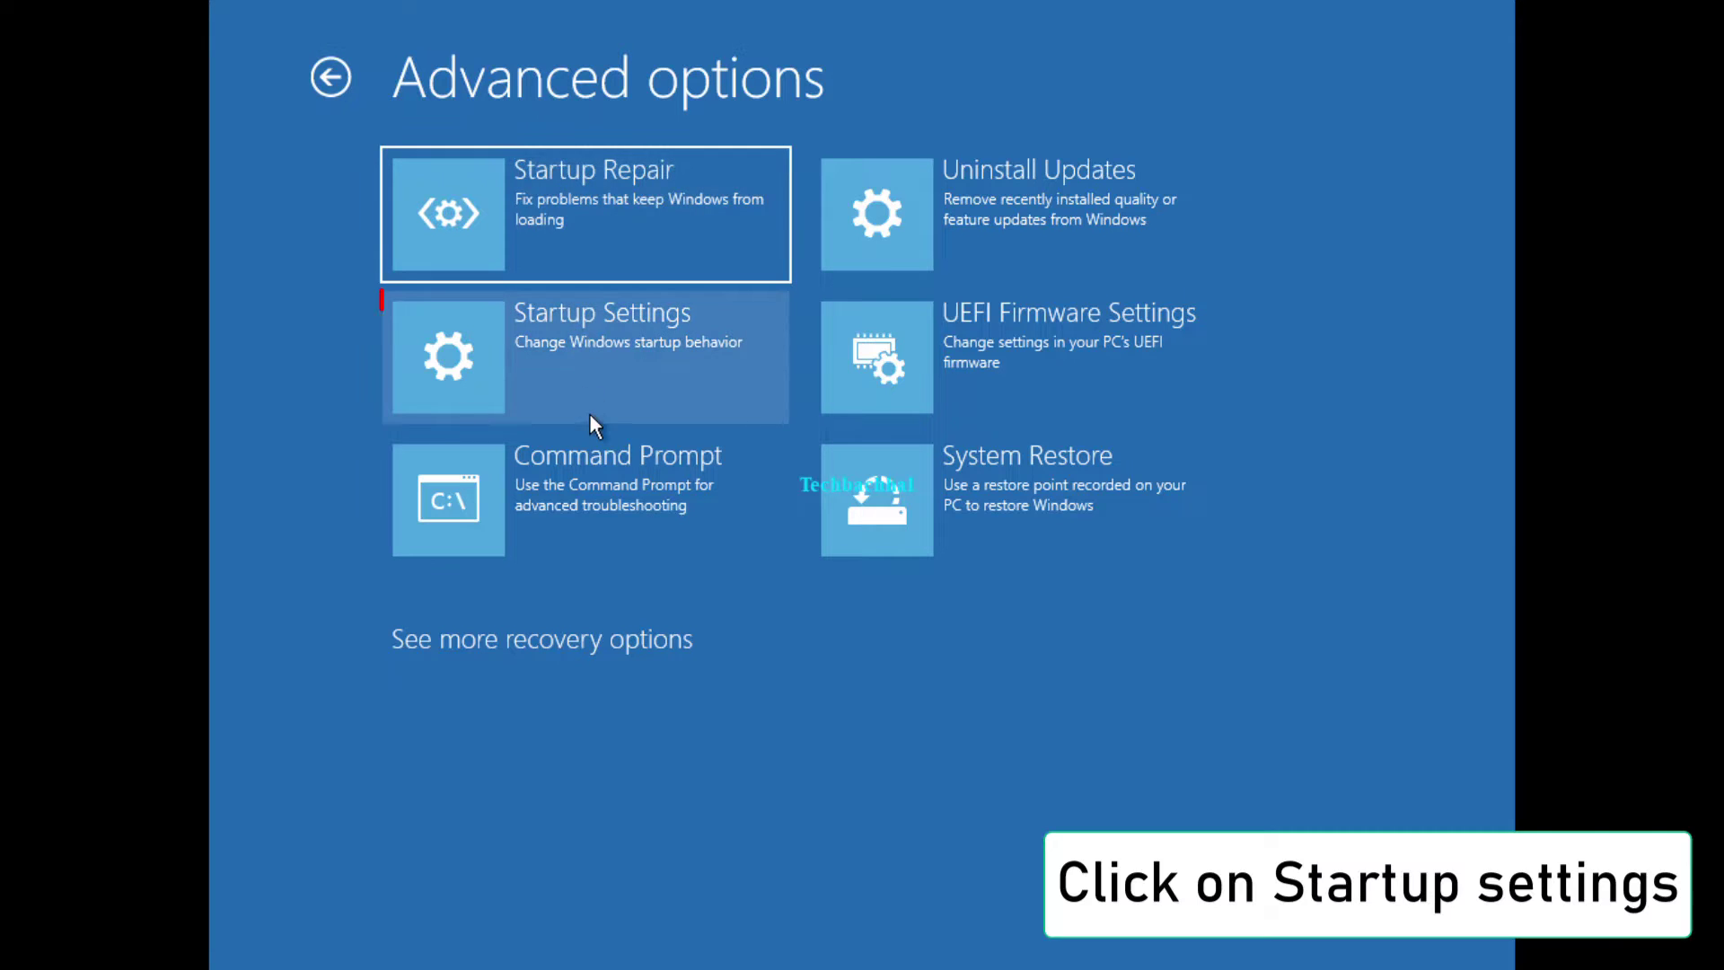
click(634, 356)
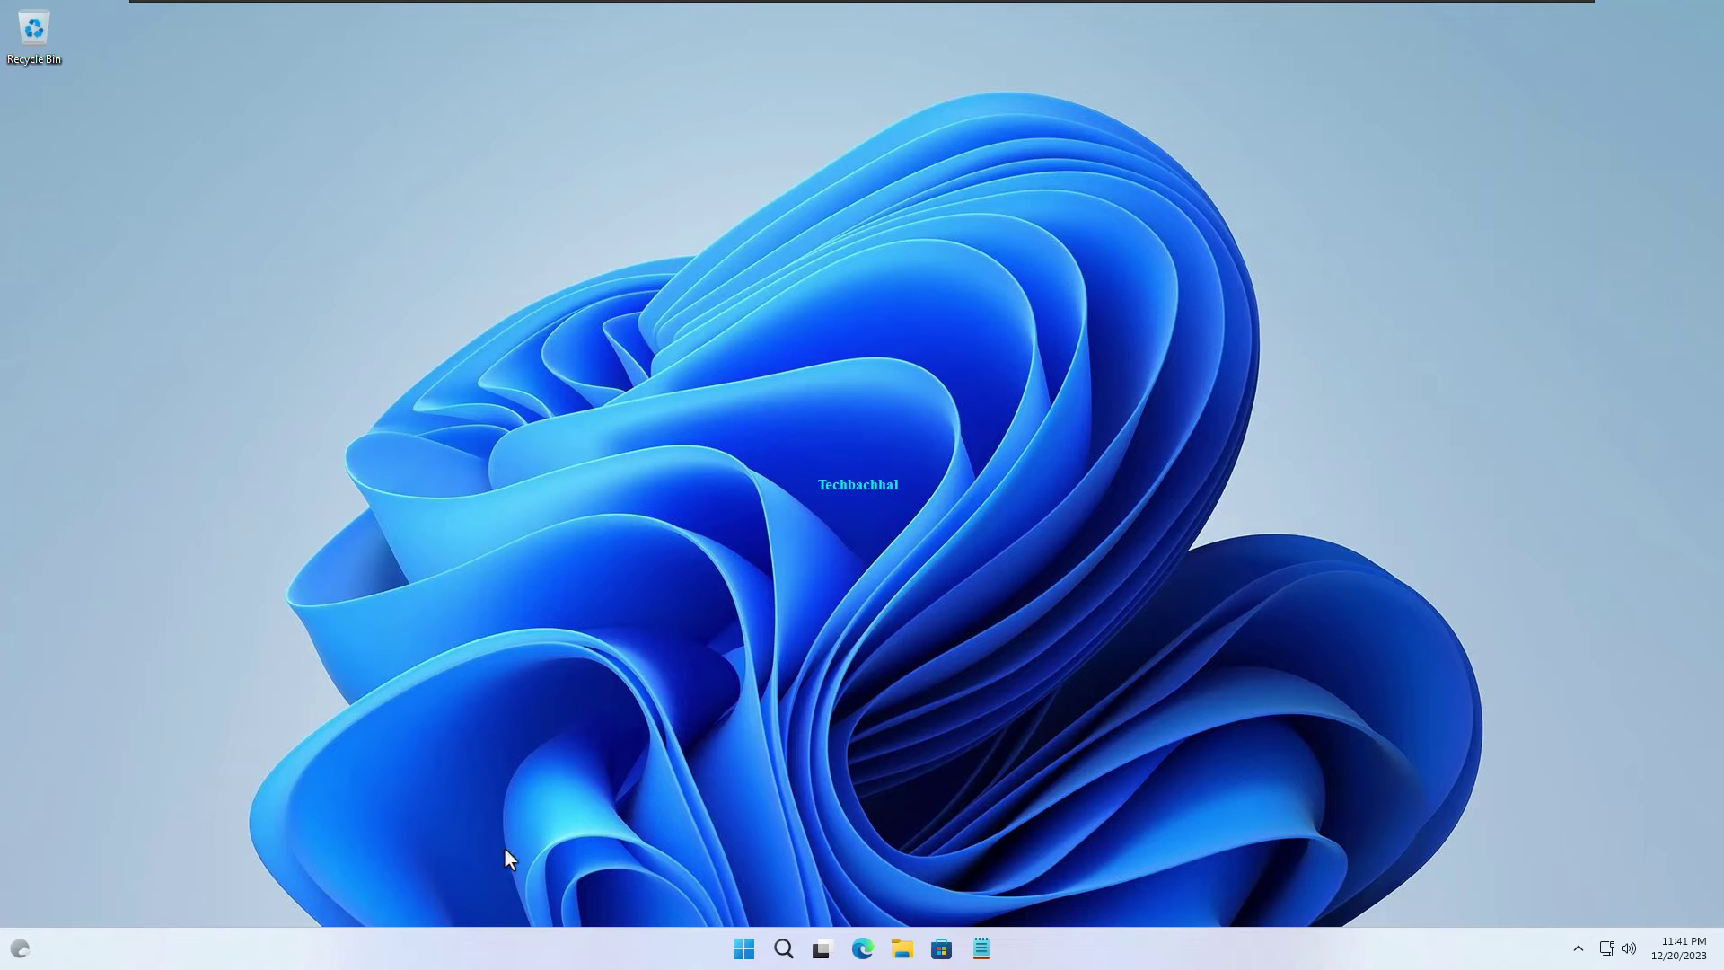
Open Device Manager and uninstall the first USB Input Device under Human Interface Devices.
right_click(744, 951)
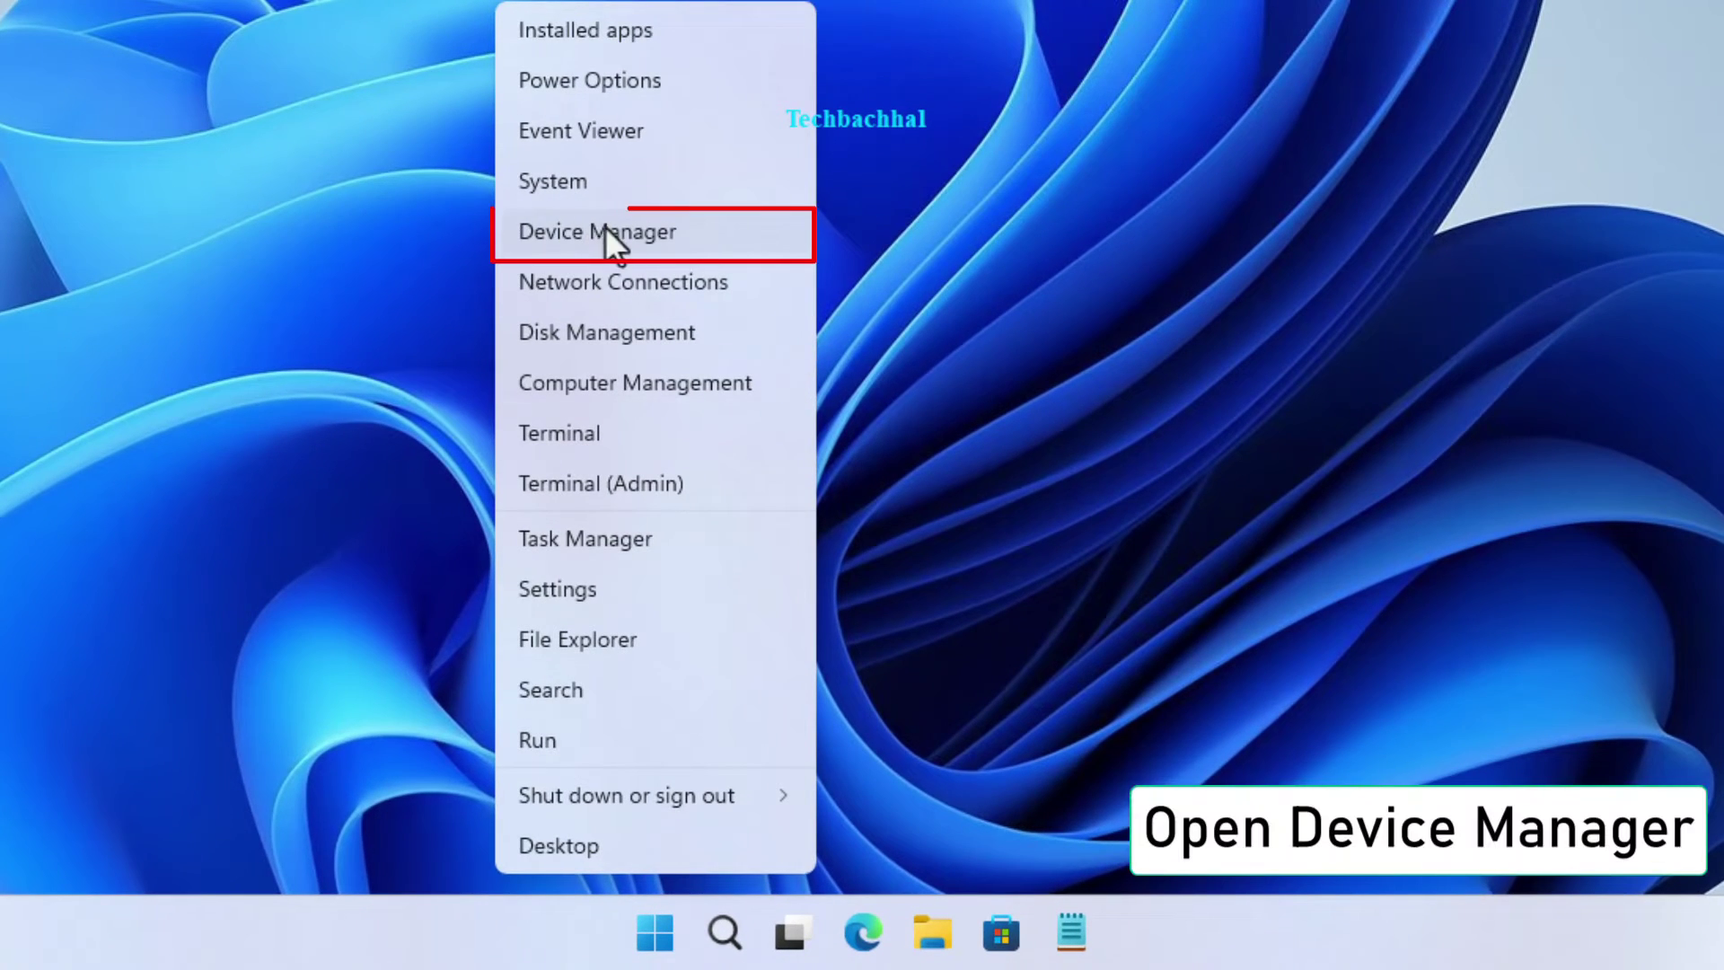
click(589, 230)
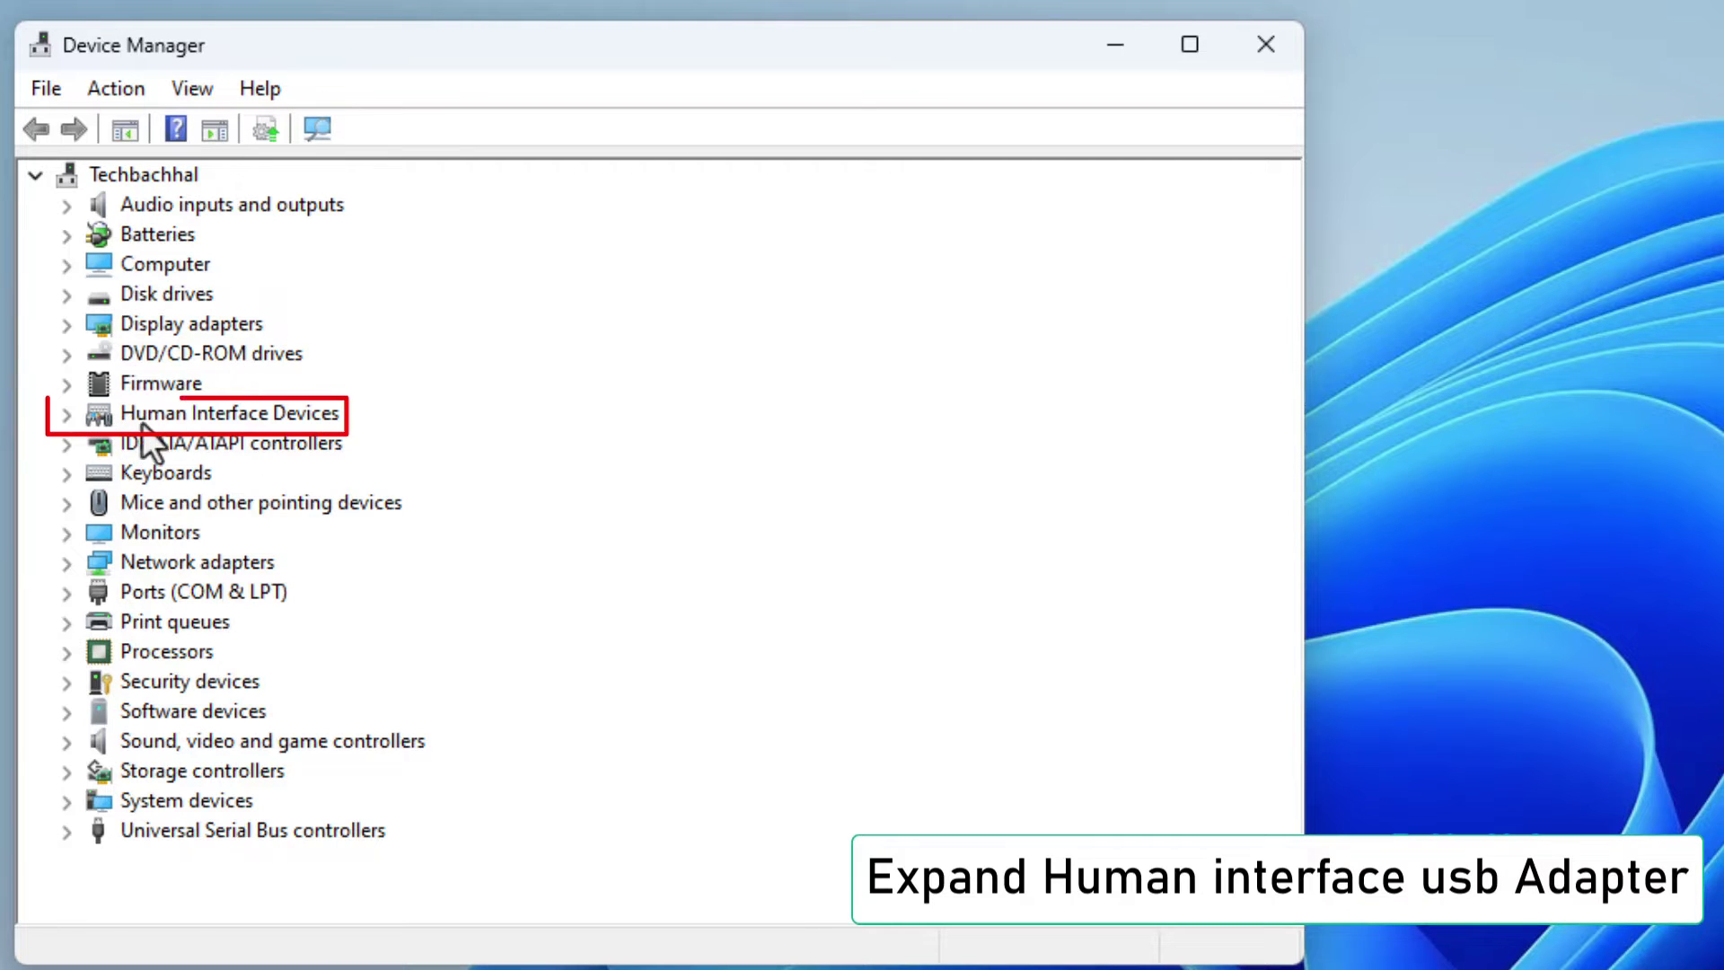
click(66, 414)
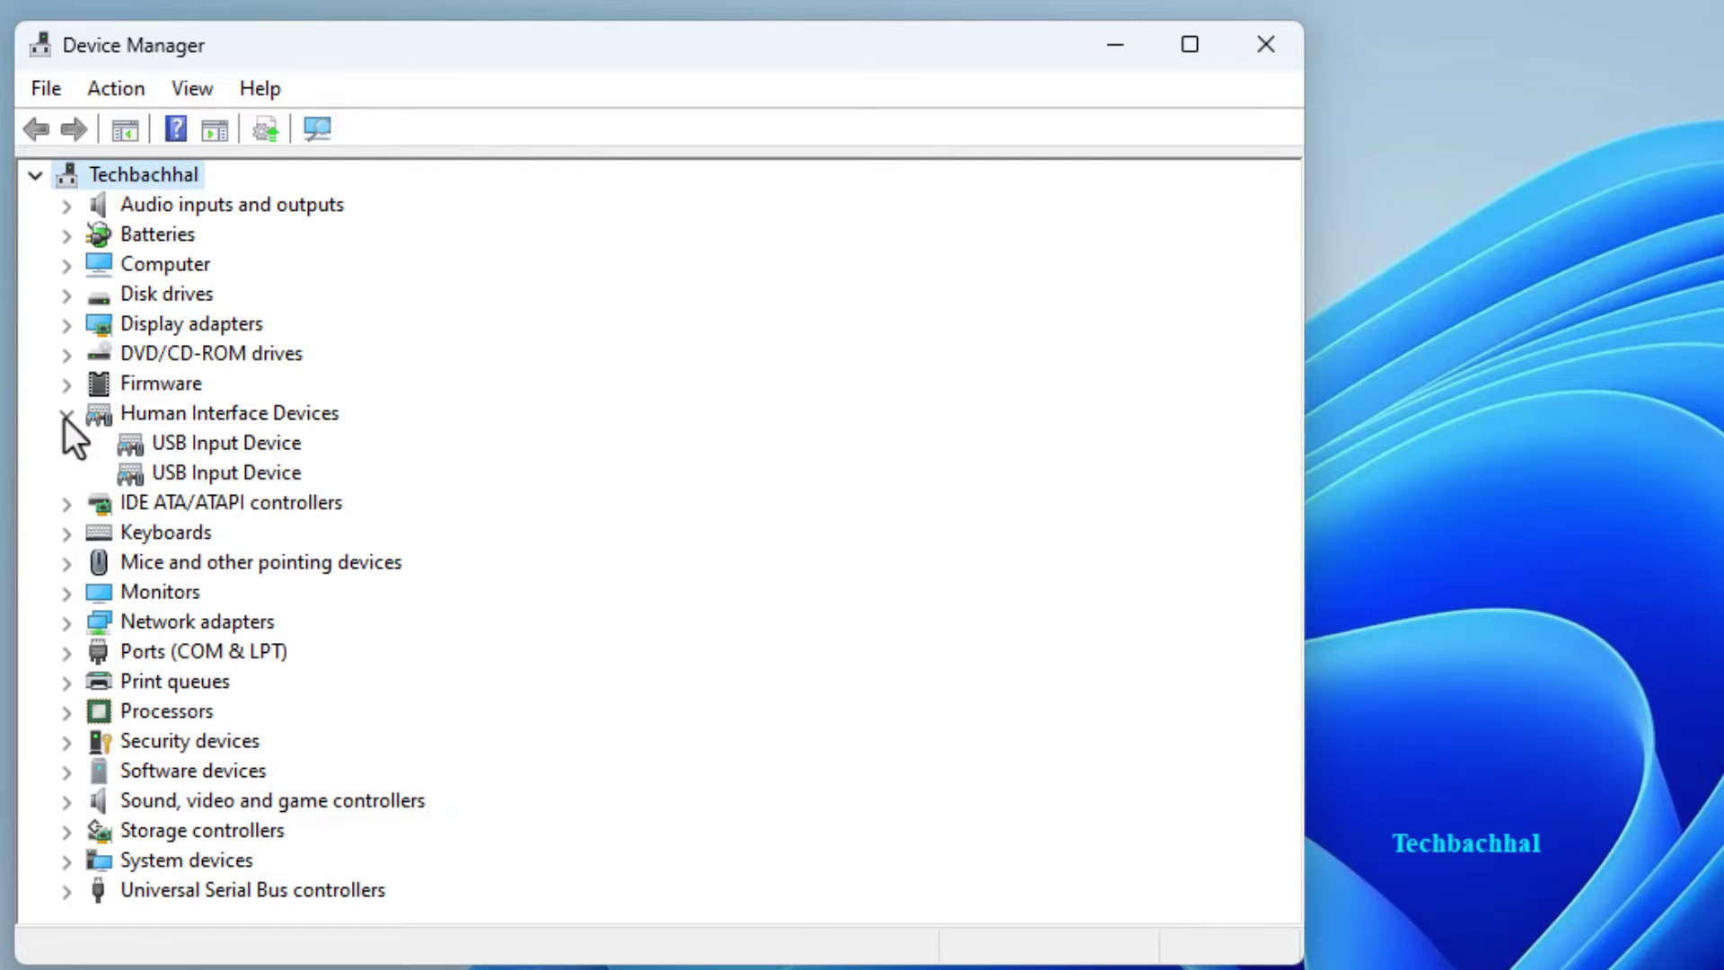
click(224, 436)
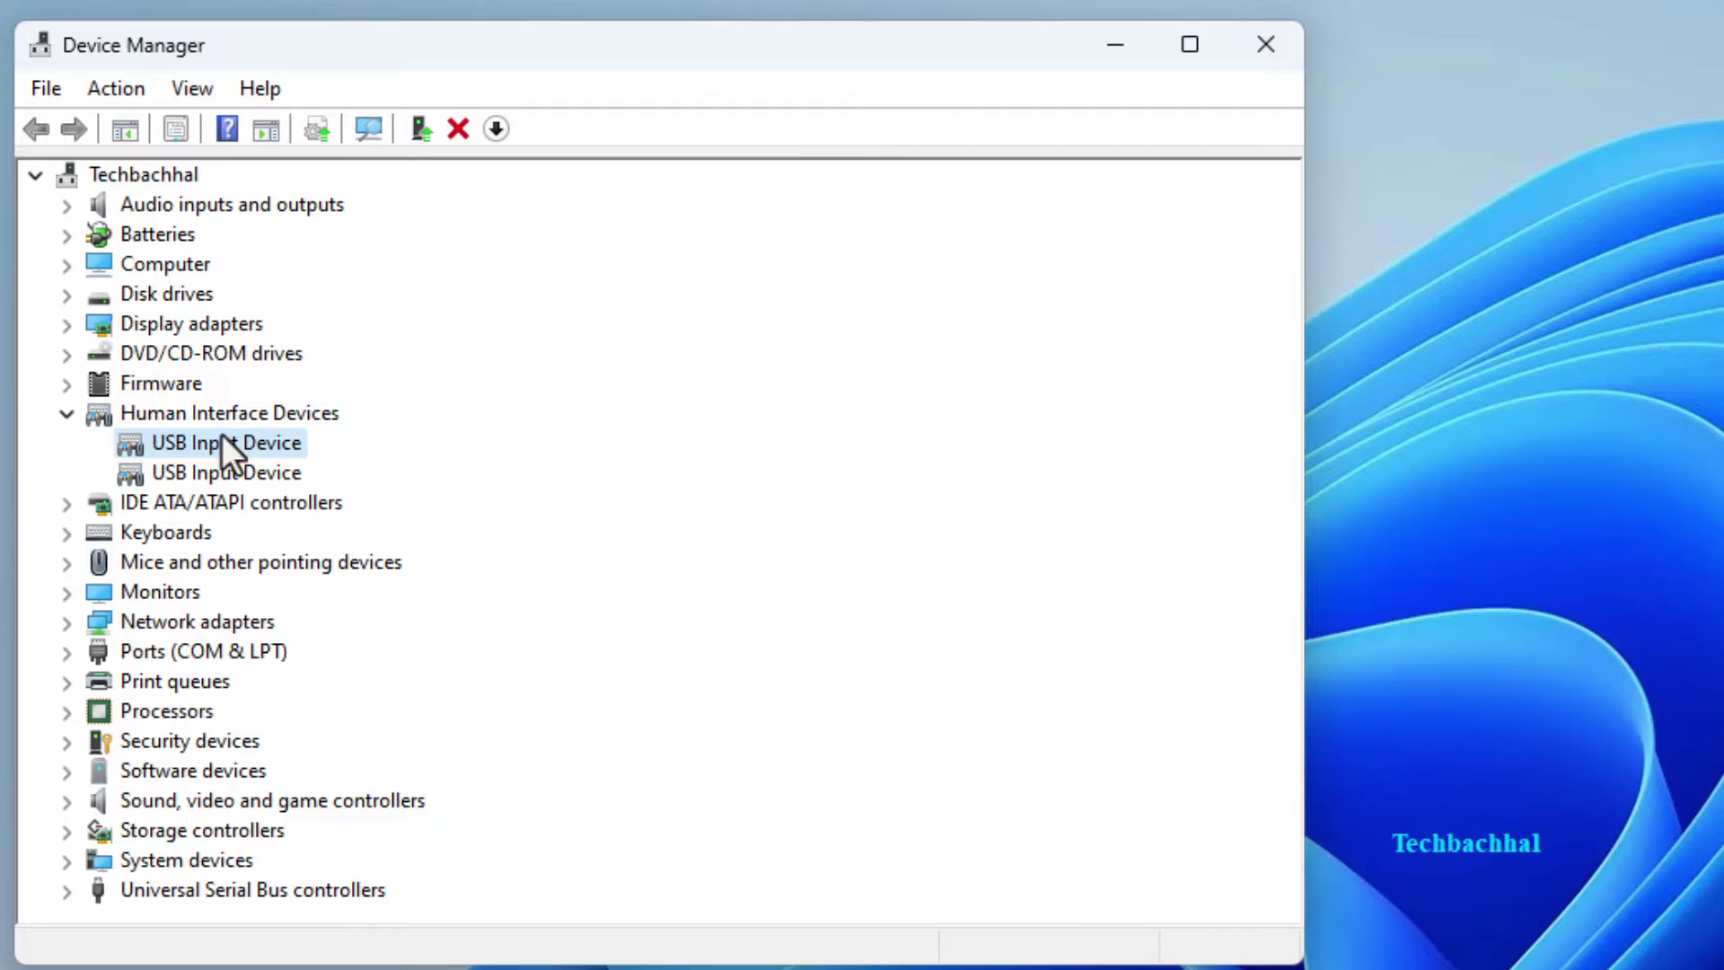
right_click(222, 436)
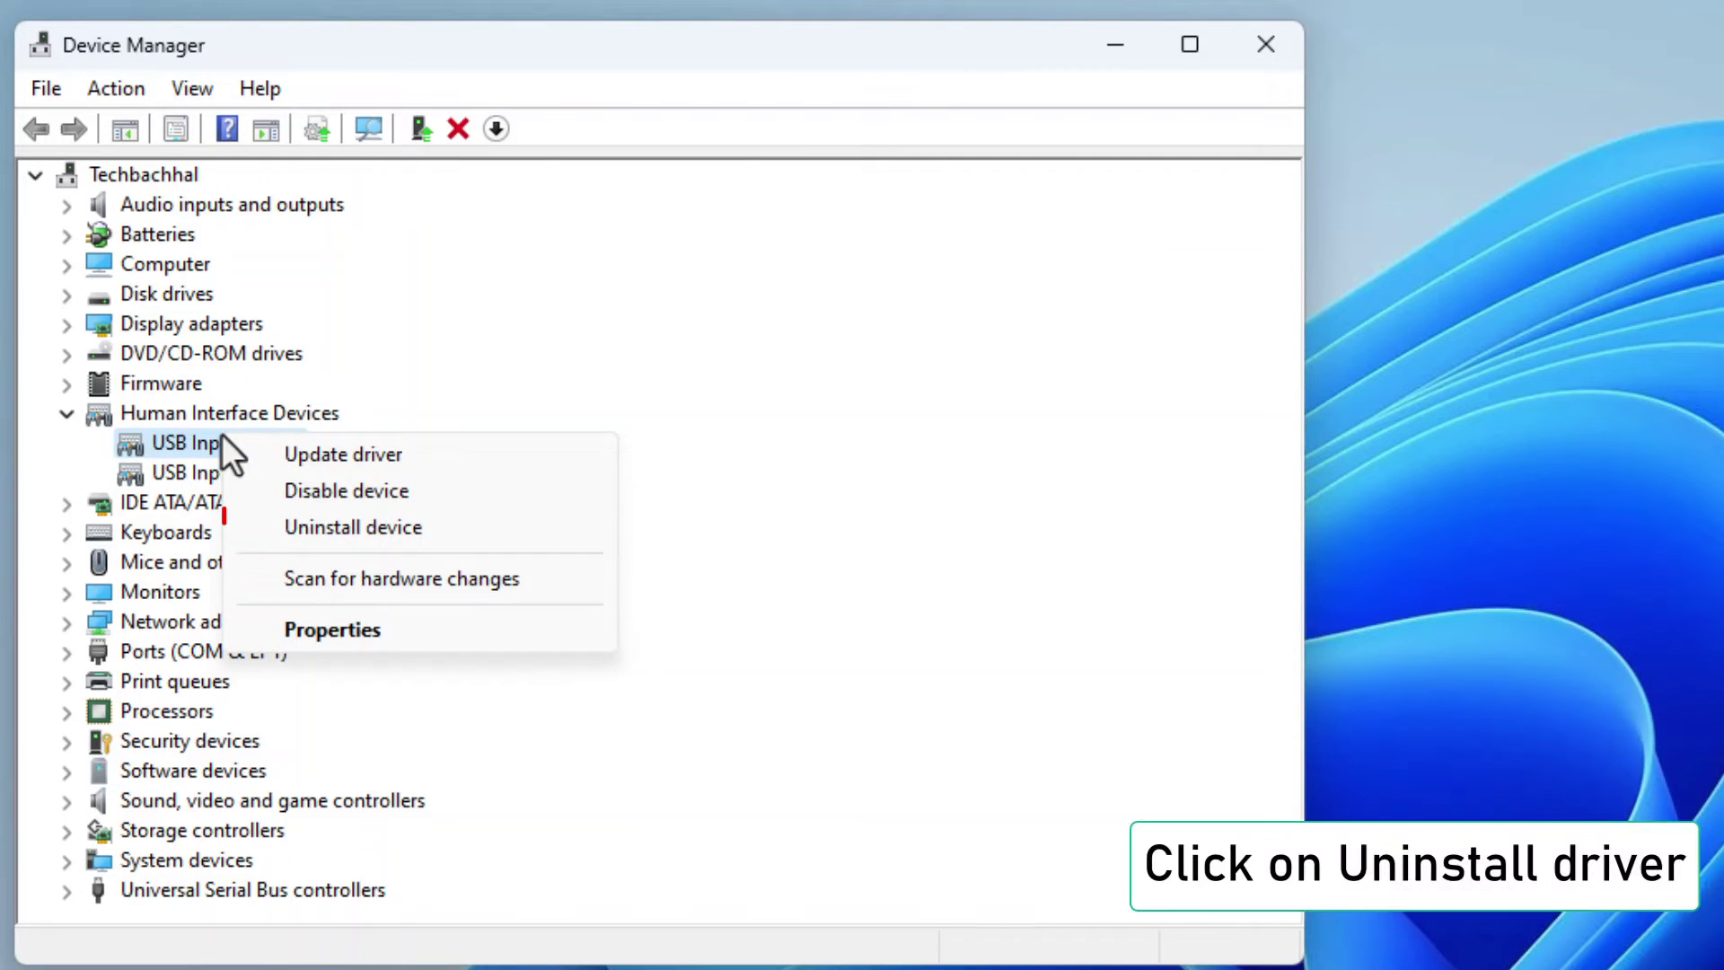
click(359, 529)
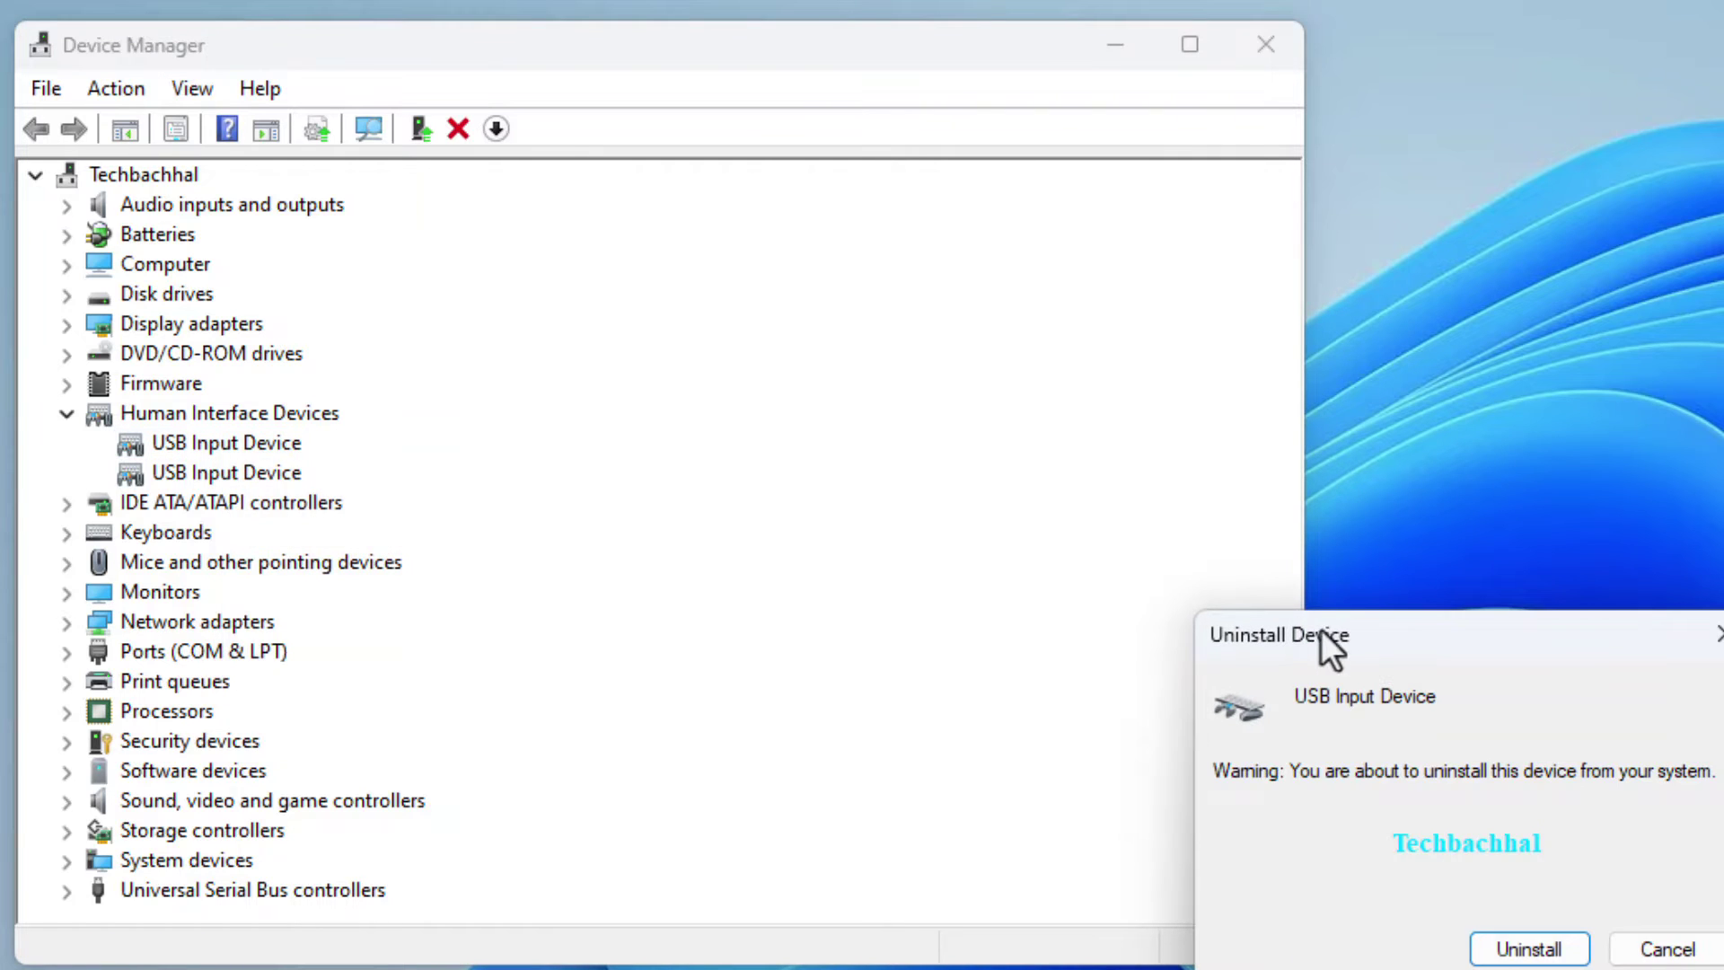
drag(1333, 644, 406, 334)
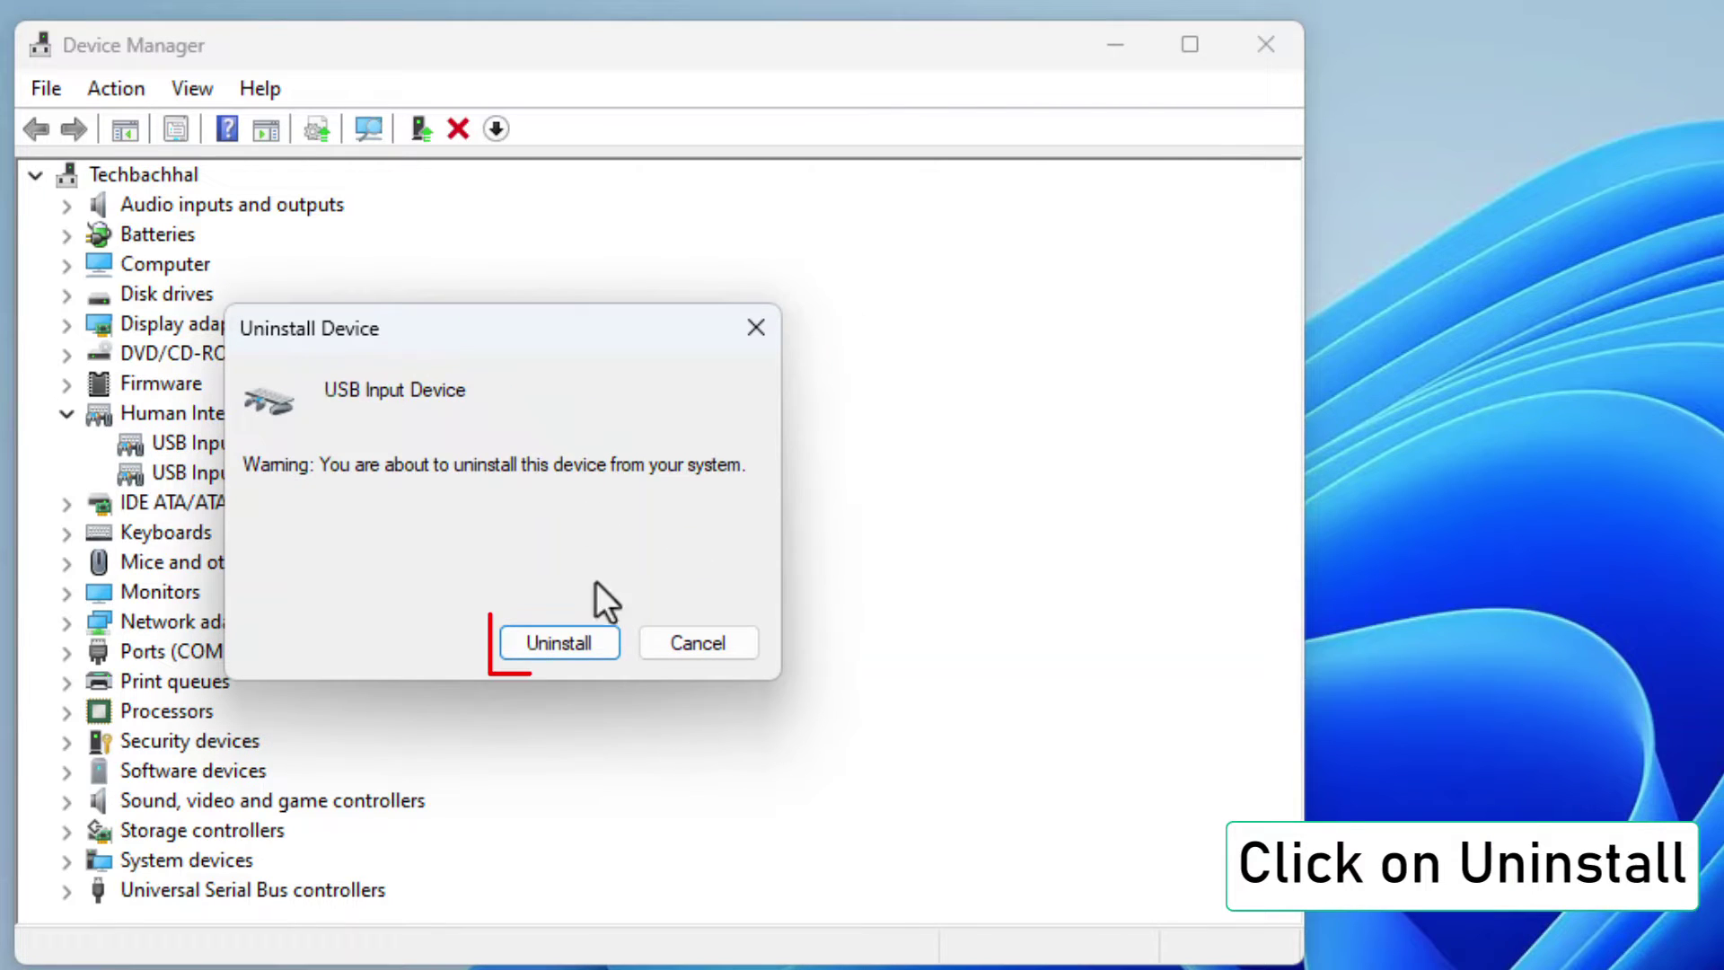
click(573, 642)
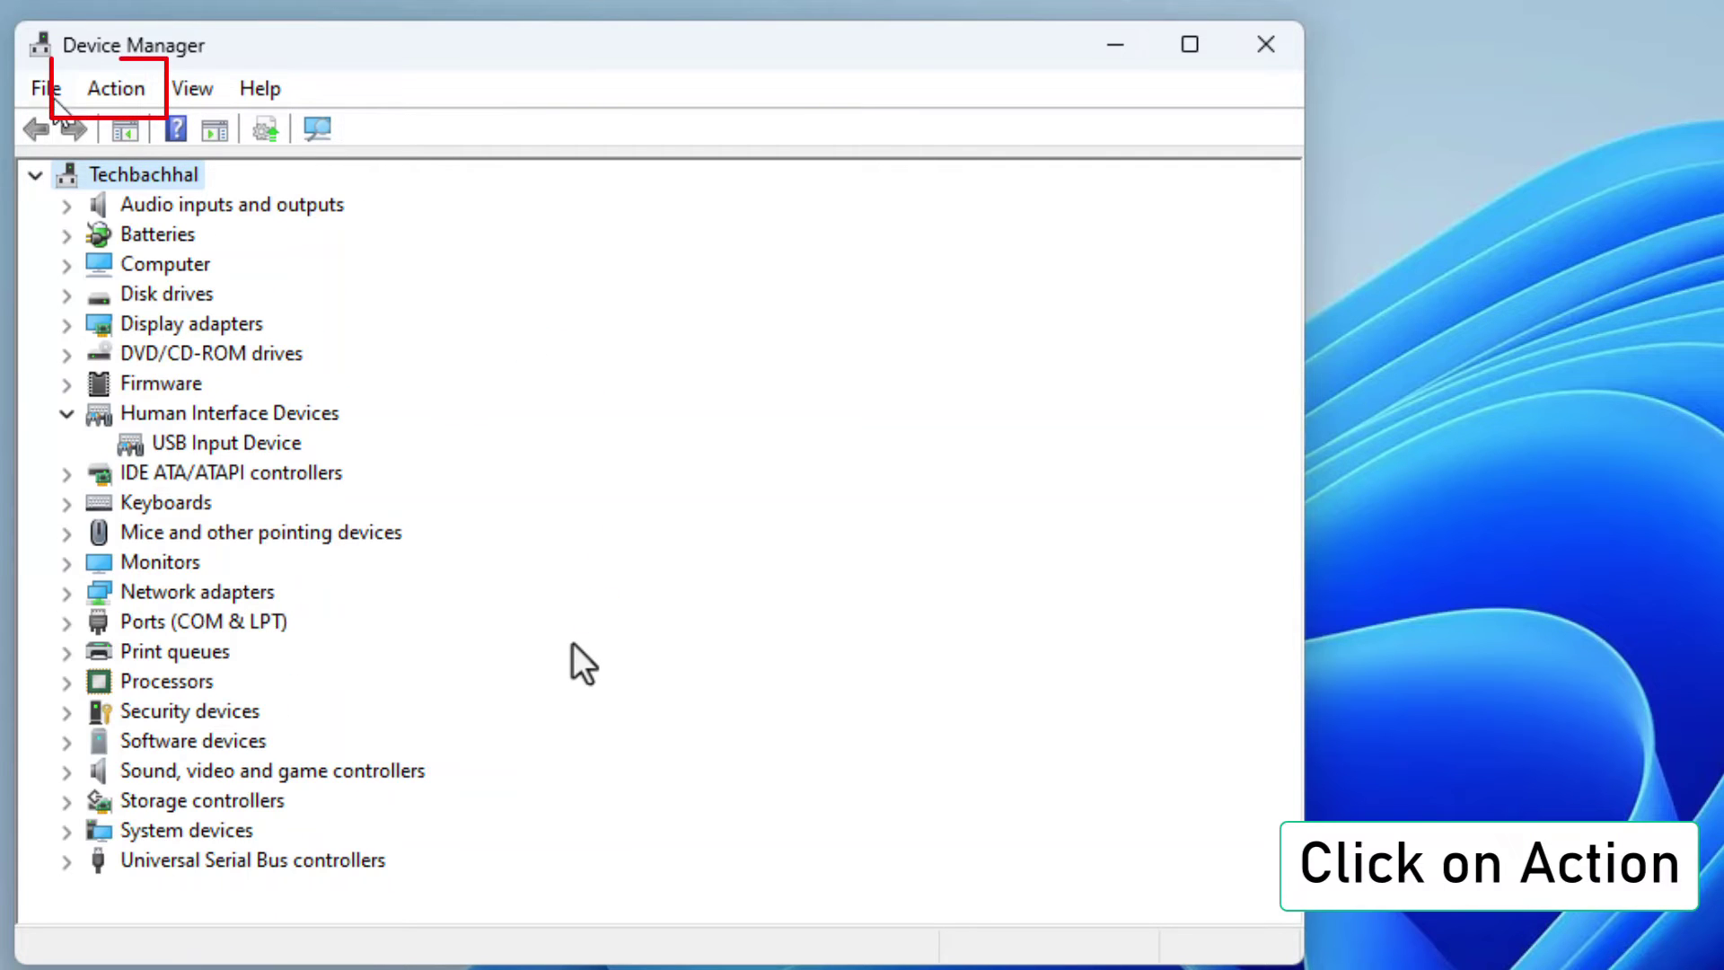
Scan for hardware changes, auto-search a USB Input Device driver (best already installed), then close Device Manager.
click(116, 90)
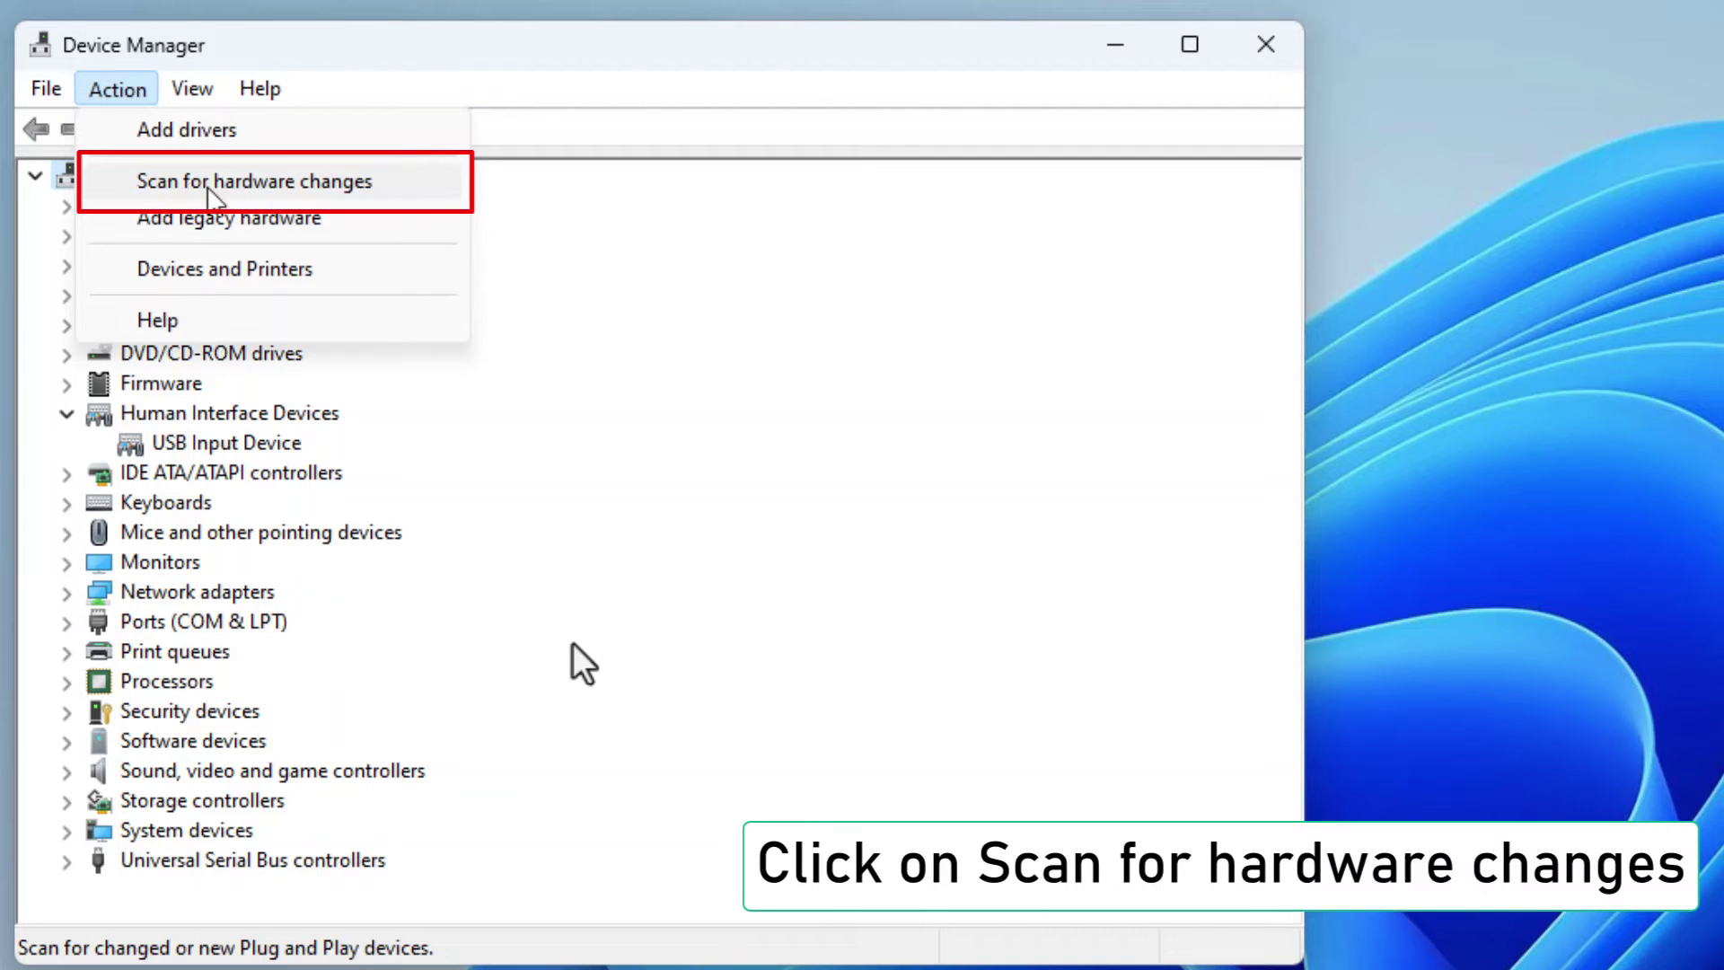
click(218, 184)
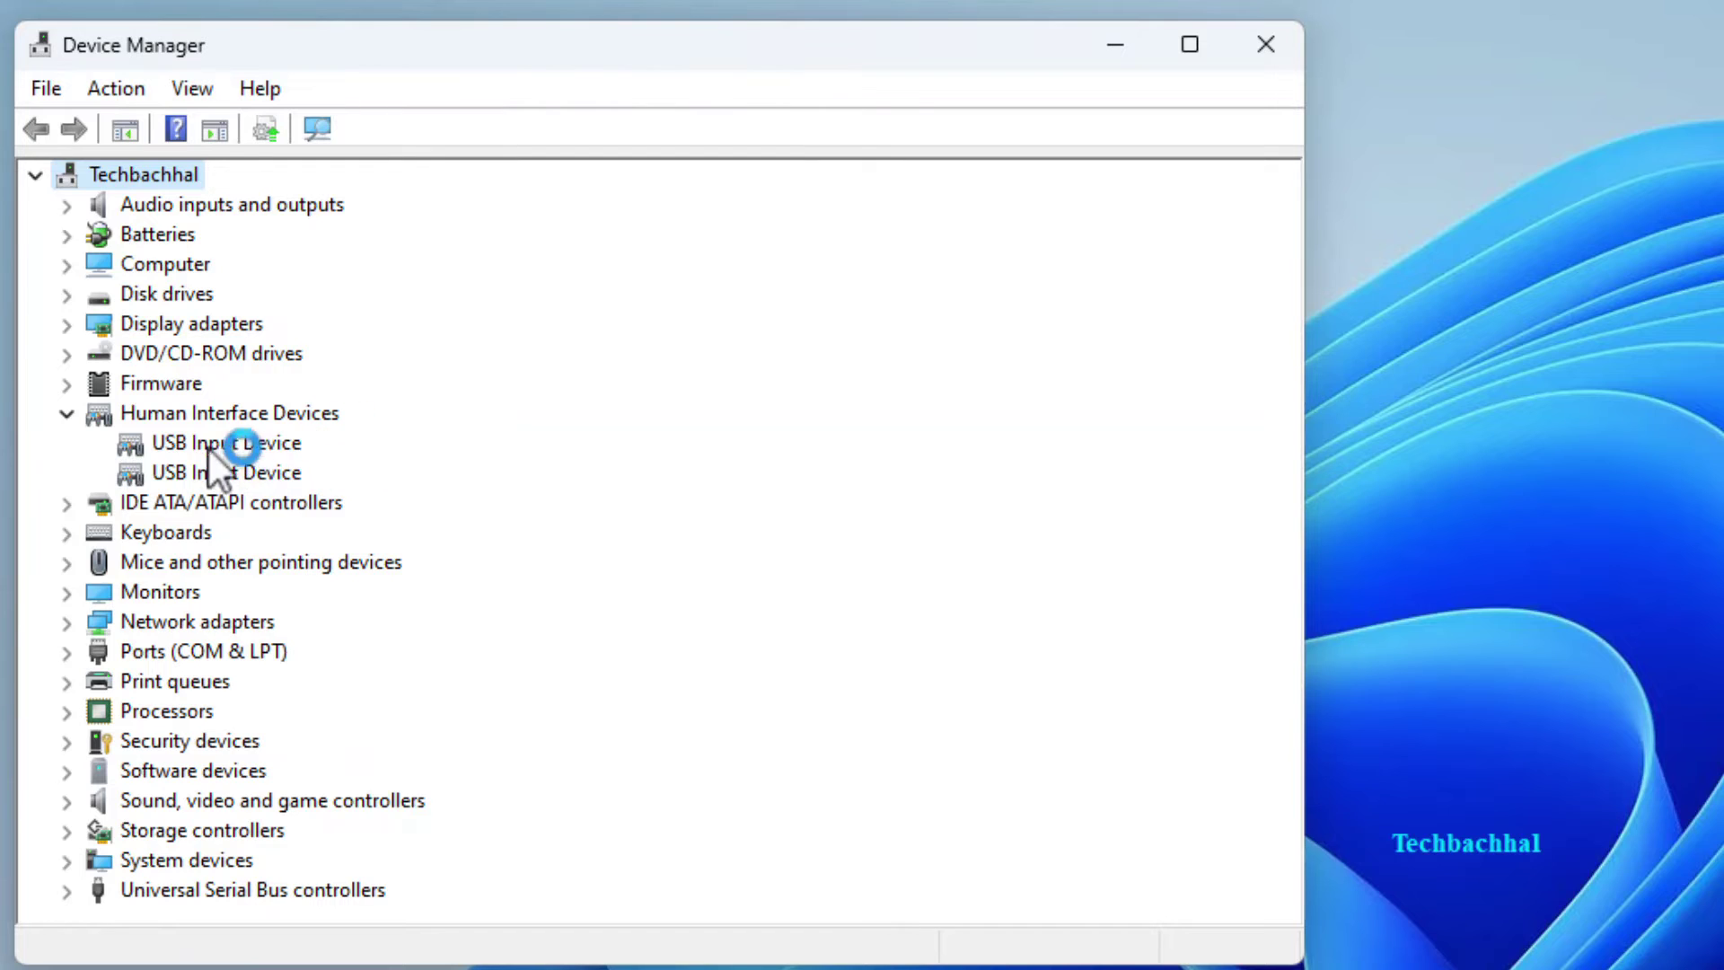
click(208, 443)
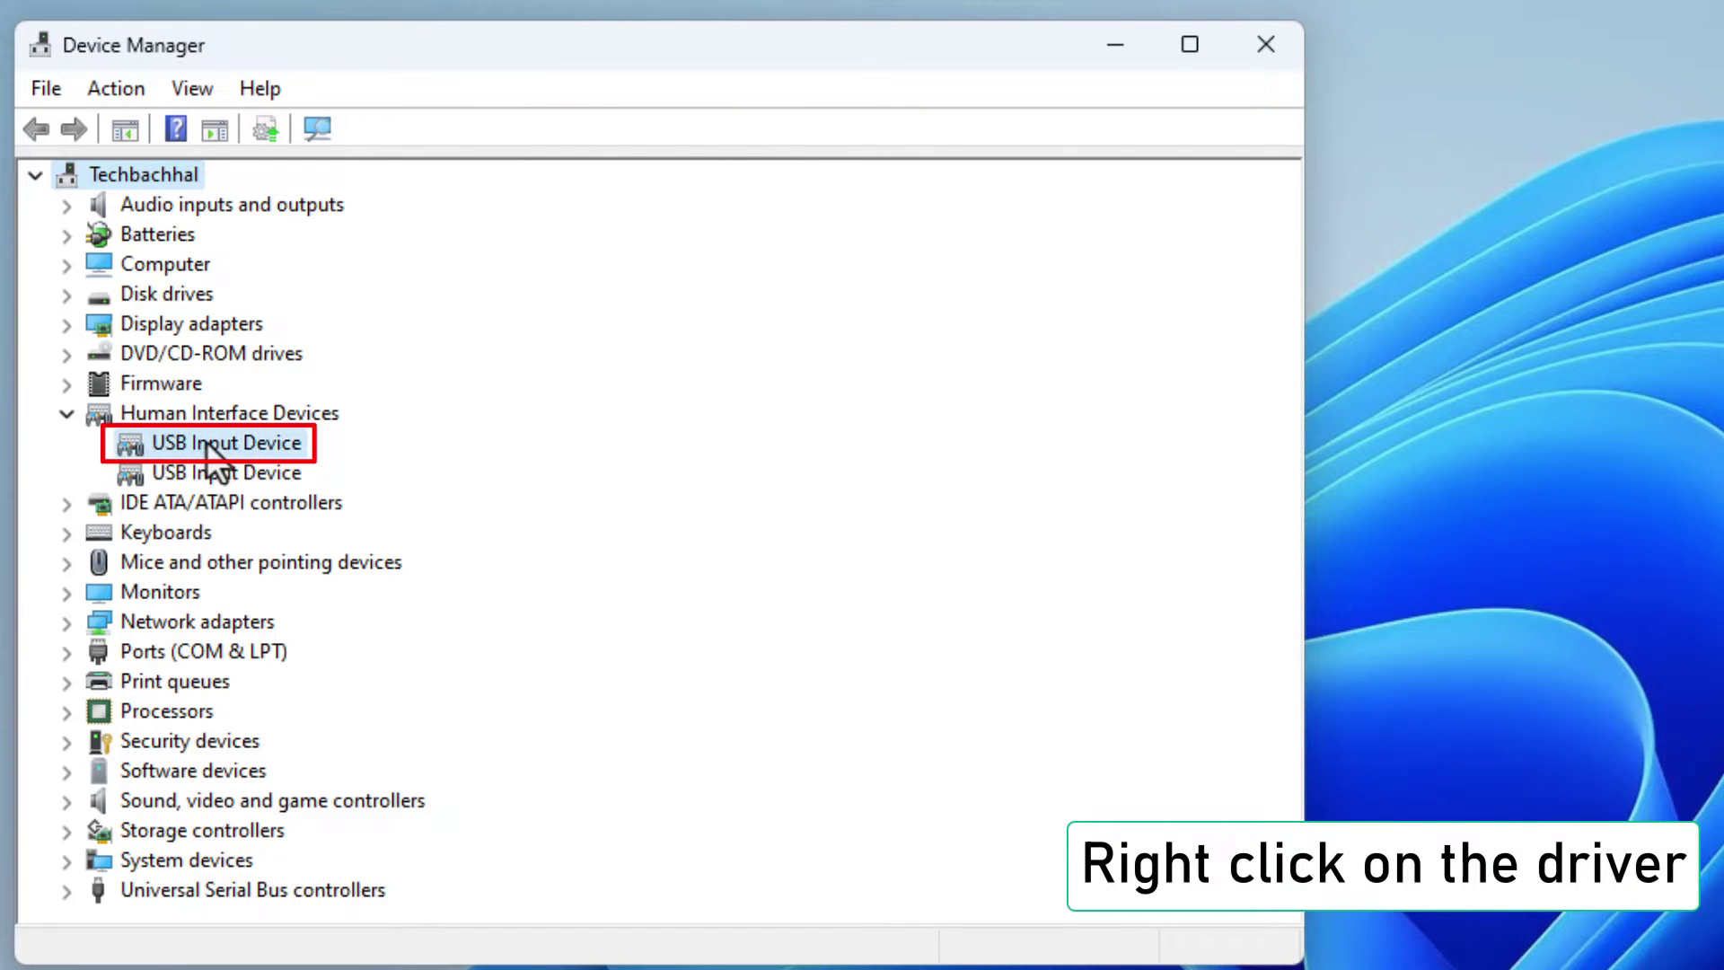
right_click(206, 442)
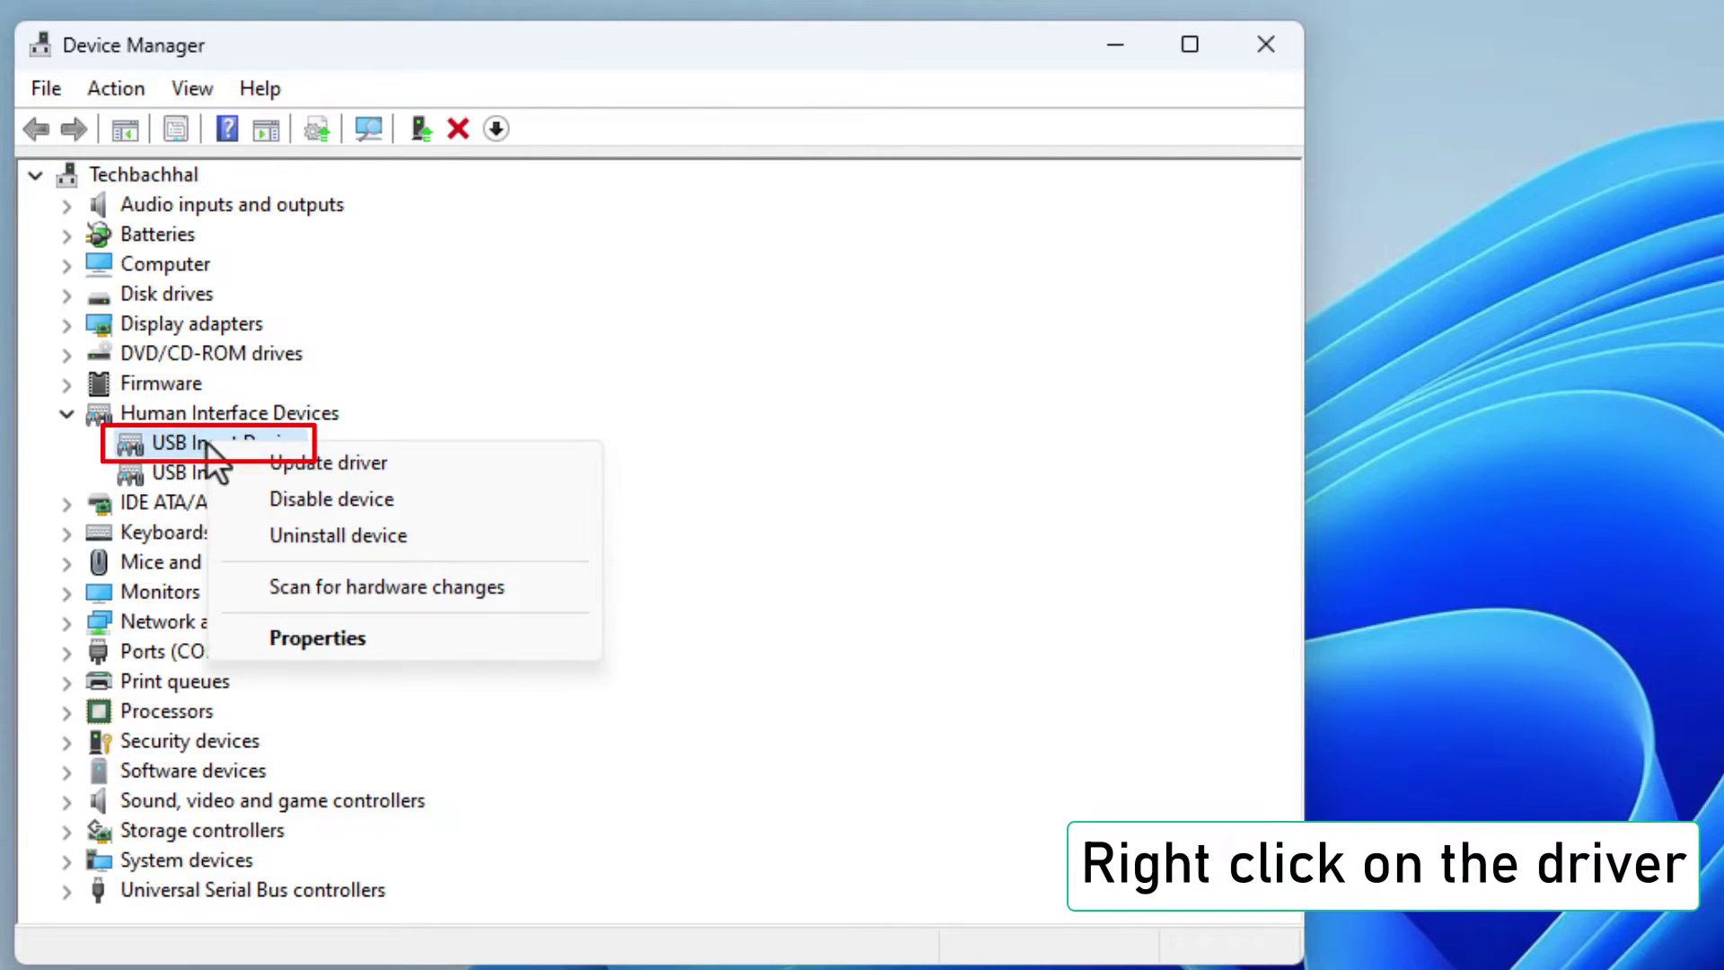
click(321, 460)
click(392, 458)
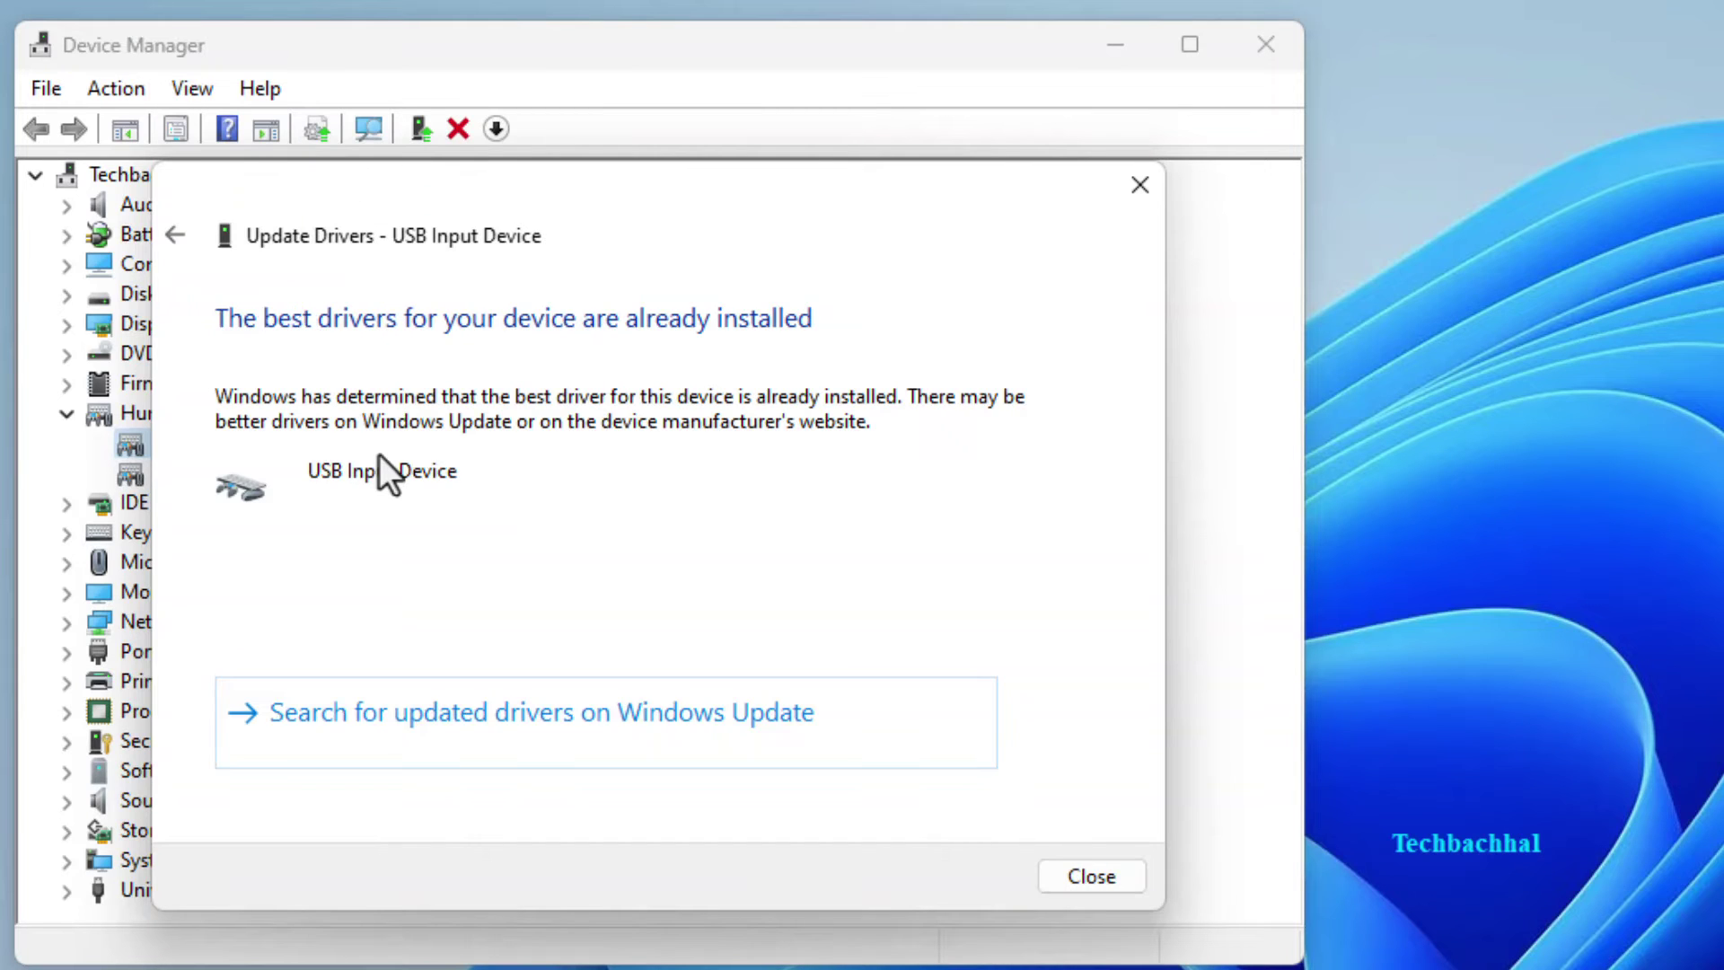
click(1091, 875)
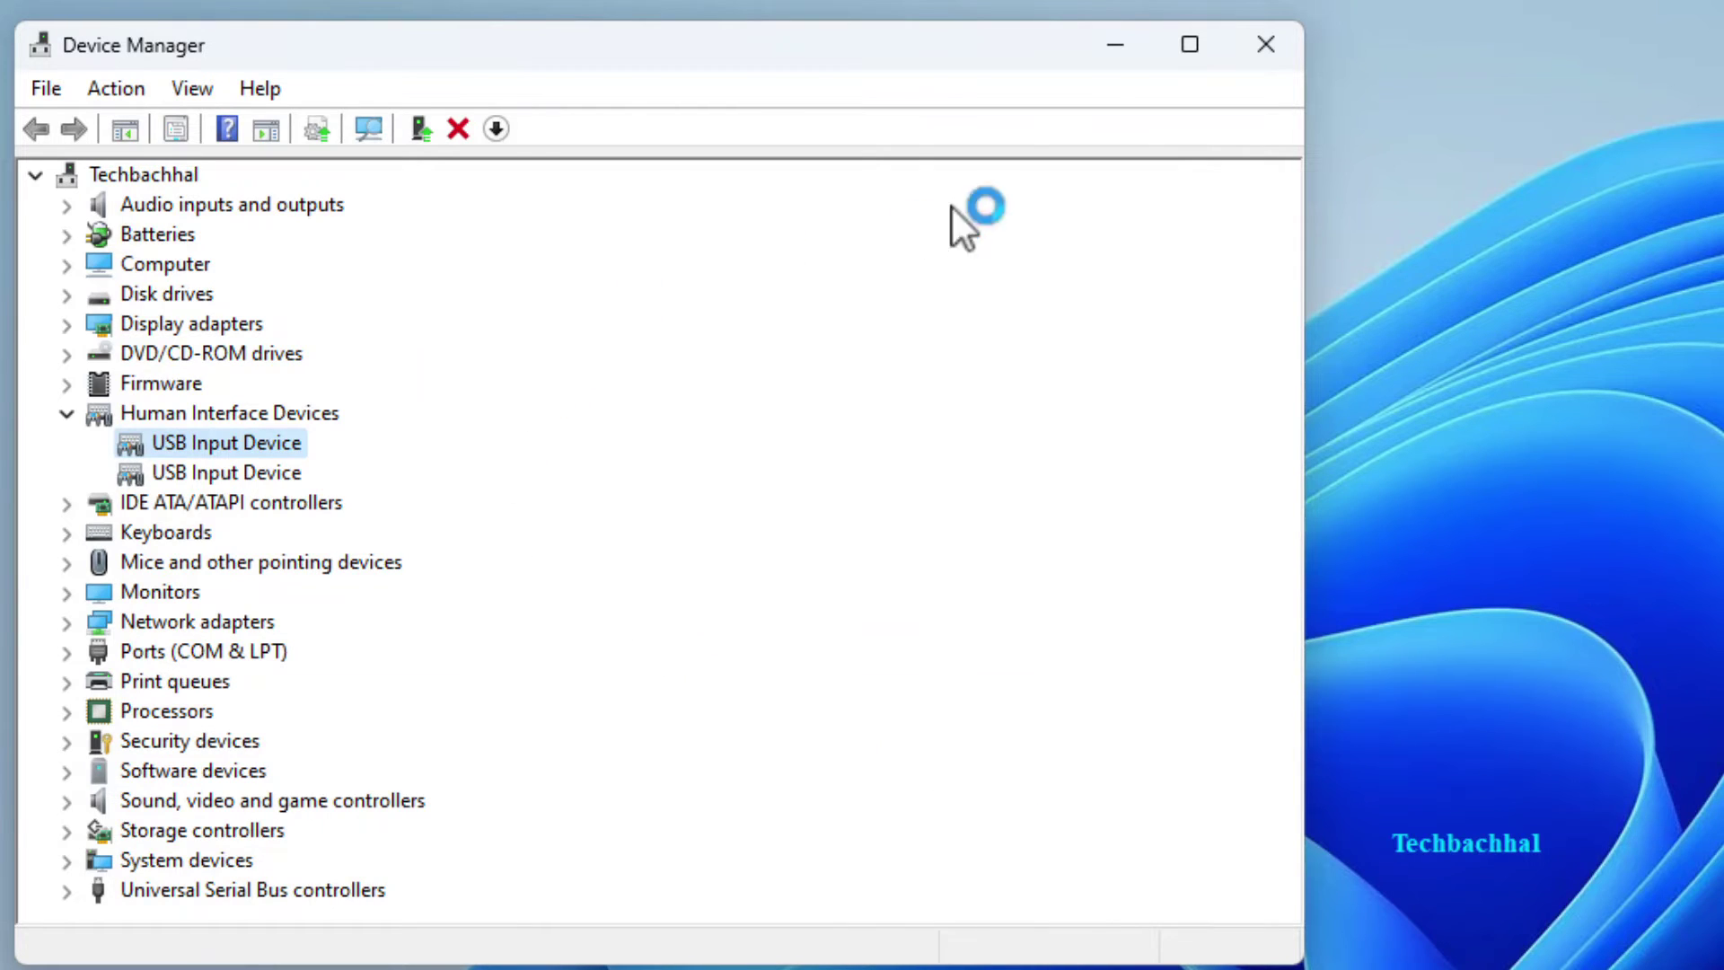
click(1261, 63)
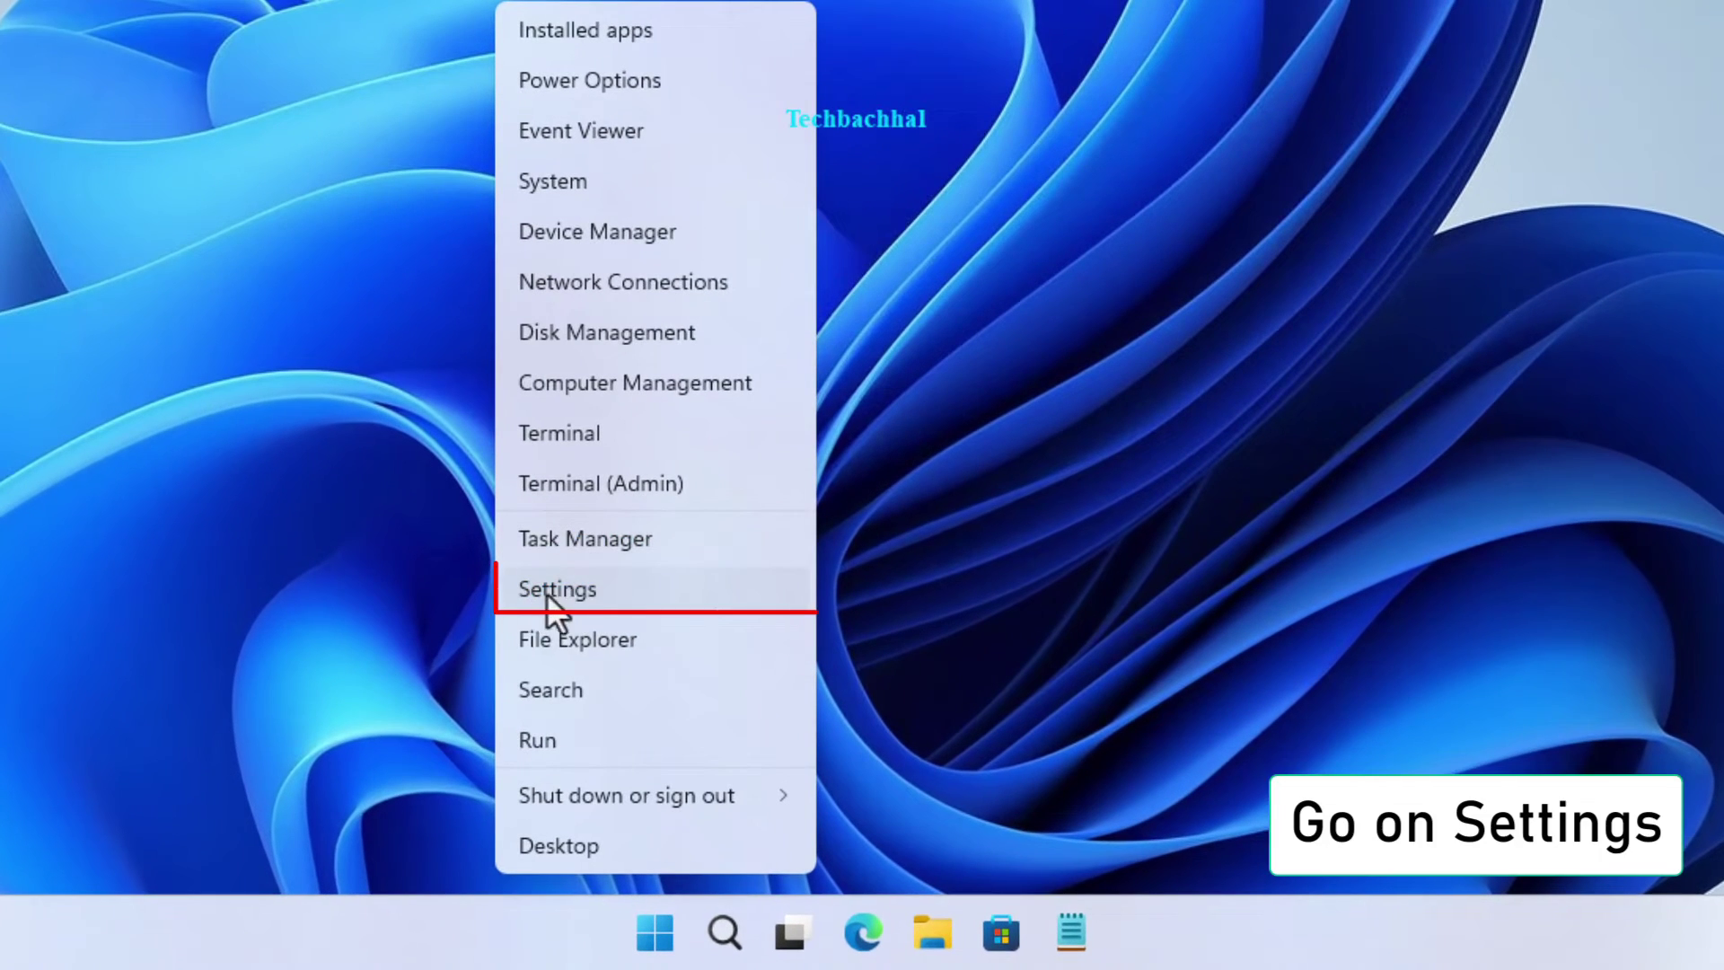
Open Settings from the Win+X menu and go to Windows Update to check for updates.
click(568, 596)
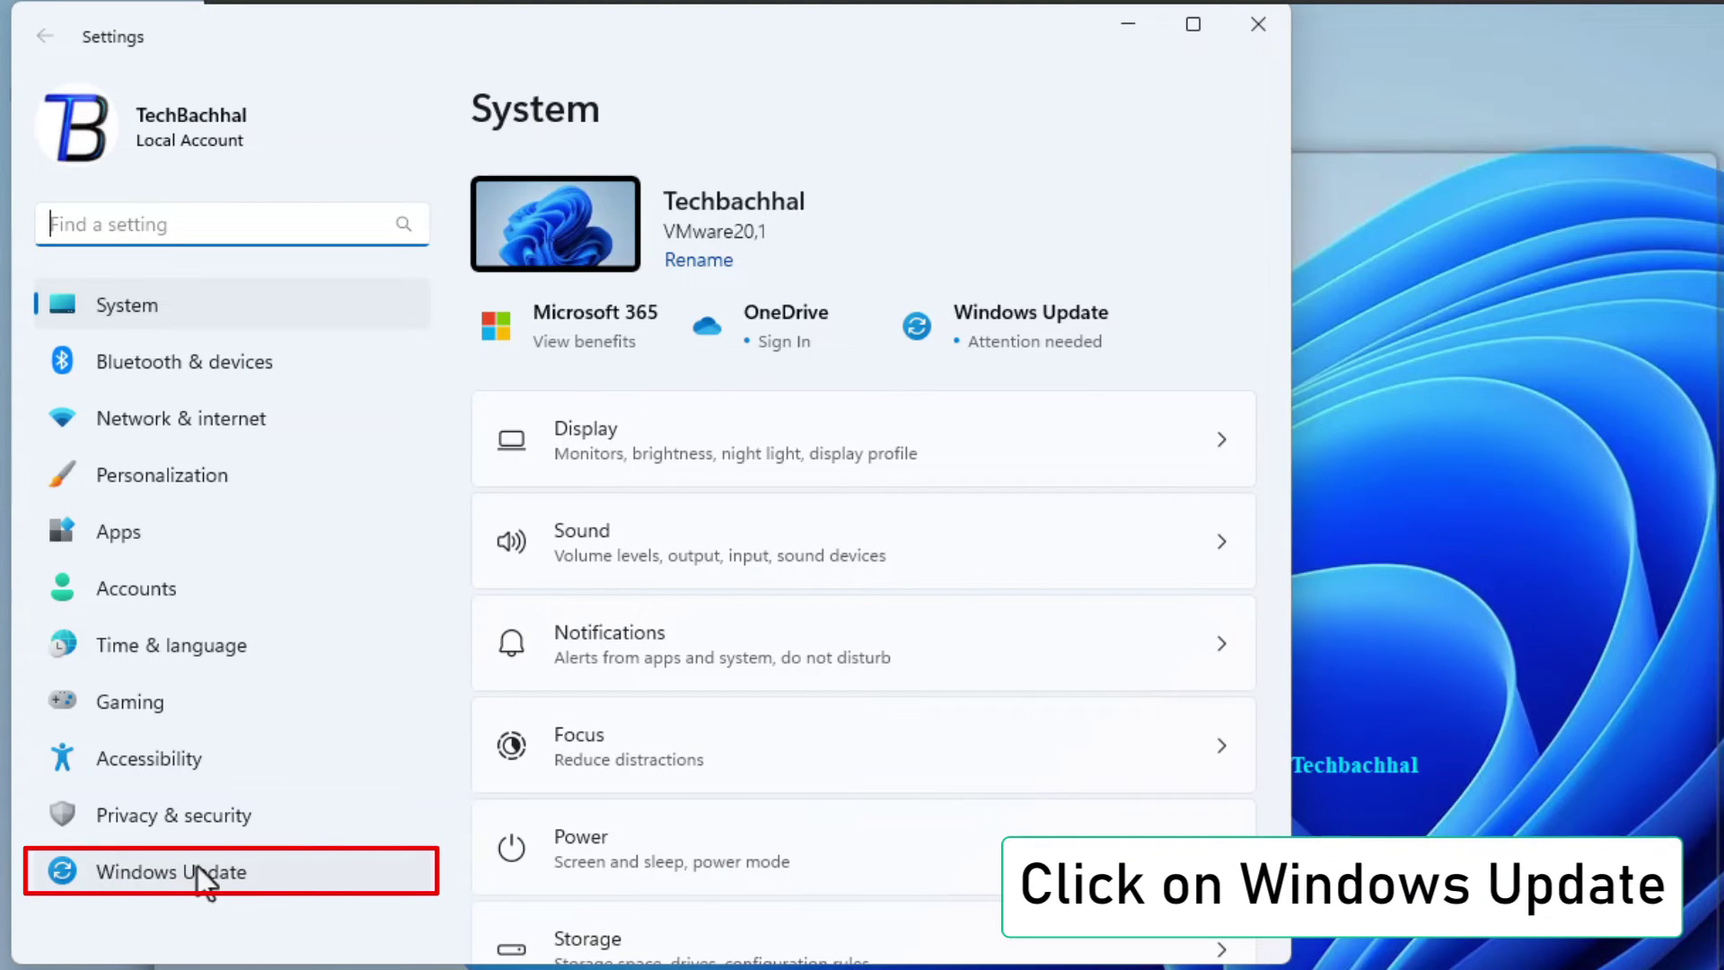
click(197, 867)
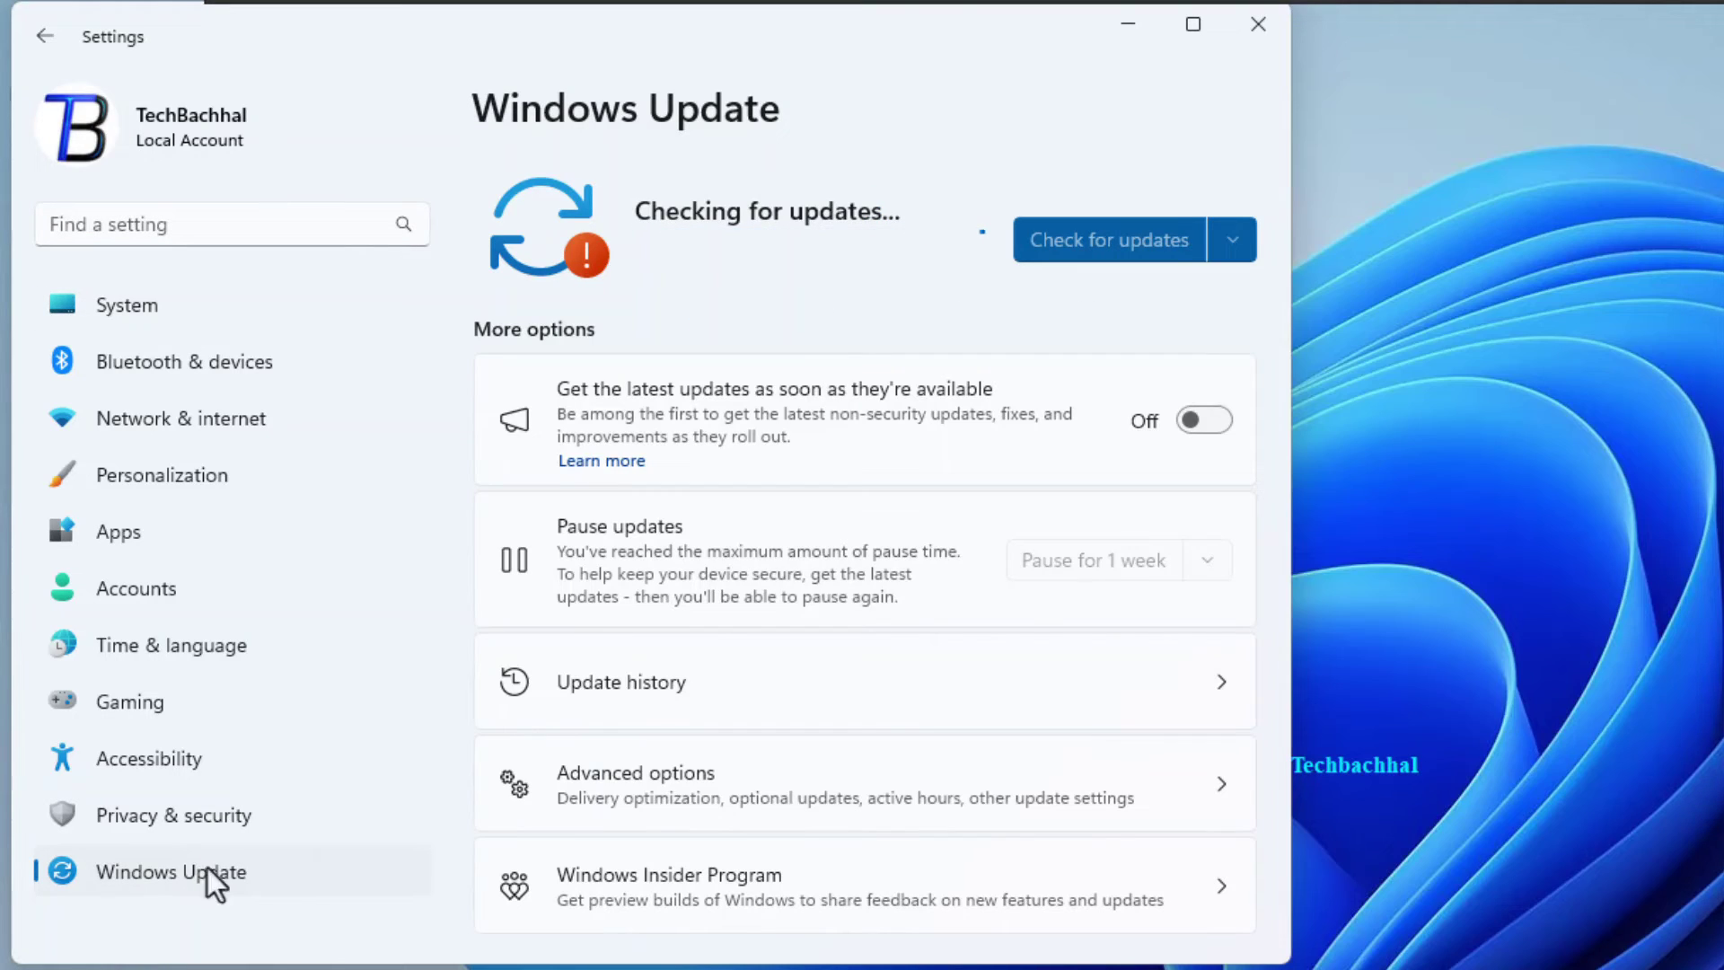
scroll(655, 816, down, 3)
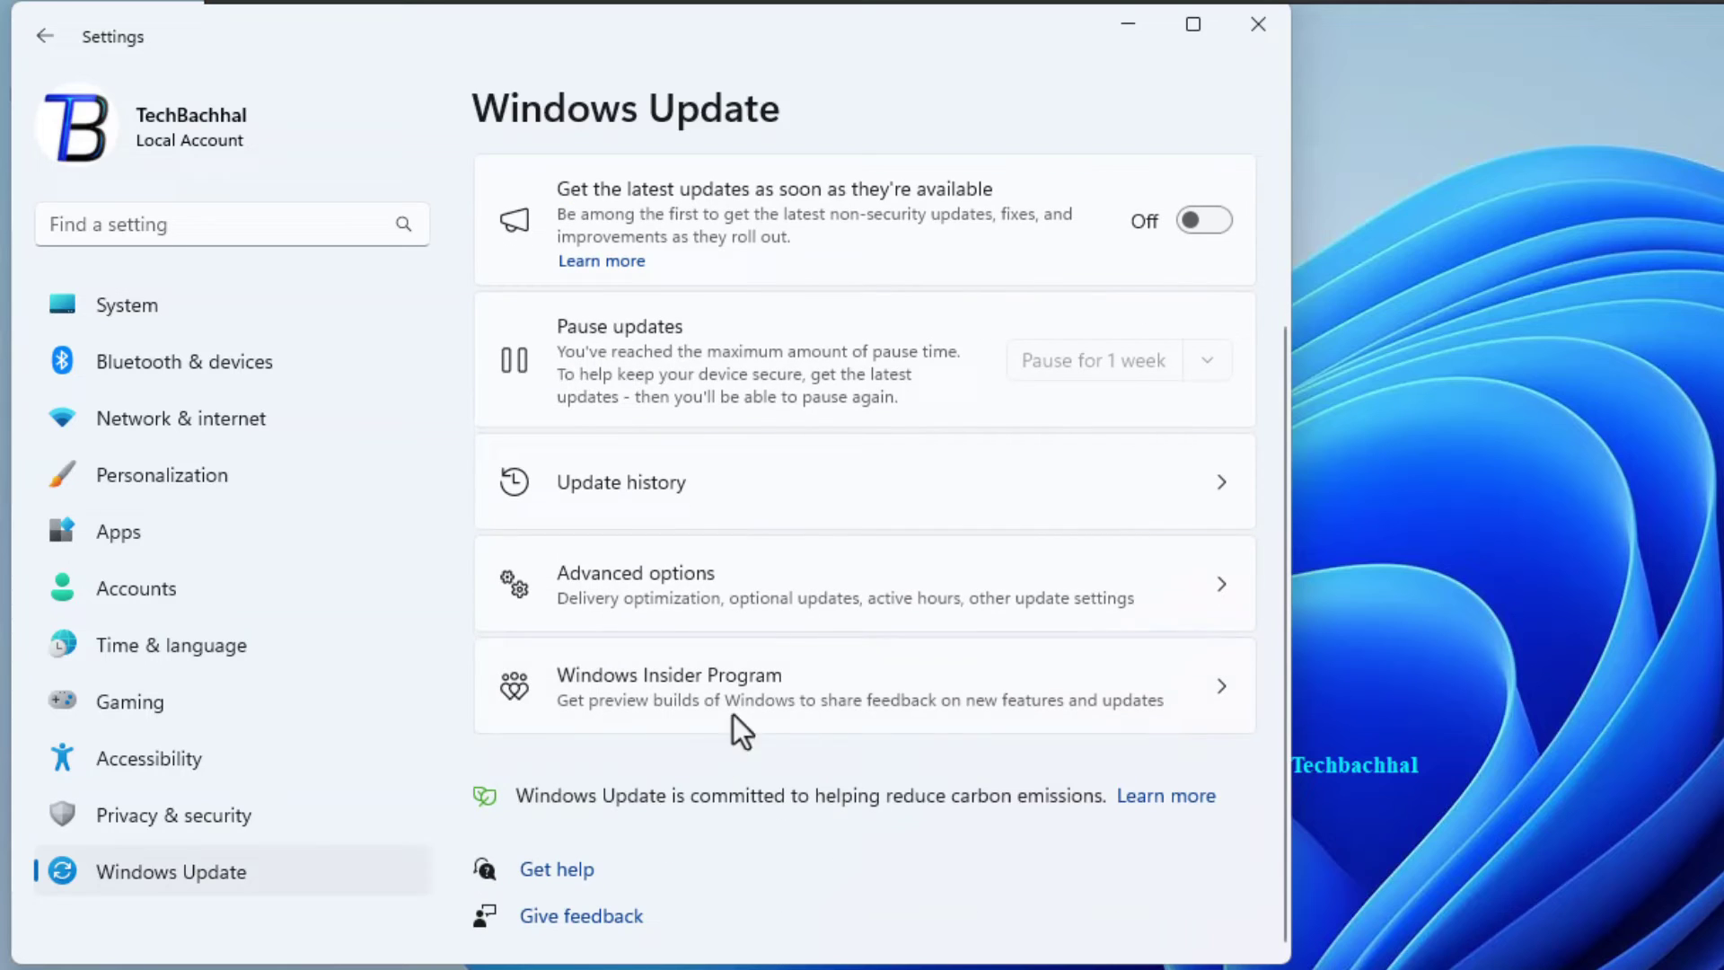
Under Advanced options > Optional updates > Driver updates, tick the VMware Display 9.17.6.5 driver and install it.
click(681, 573)
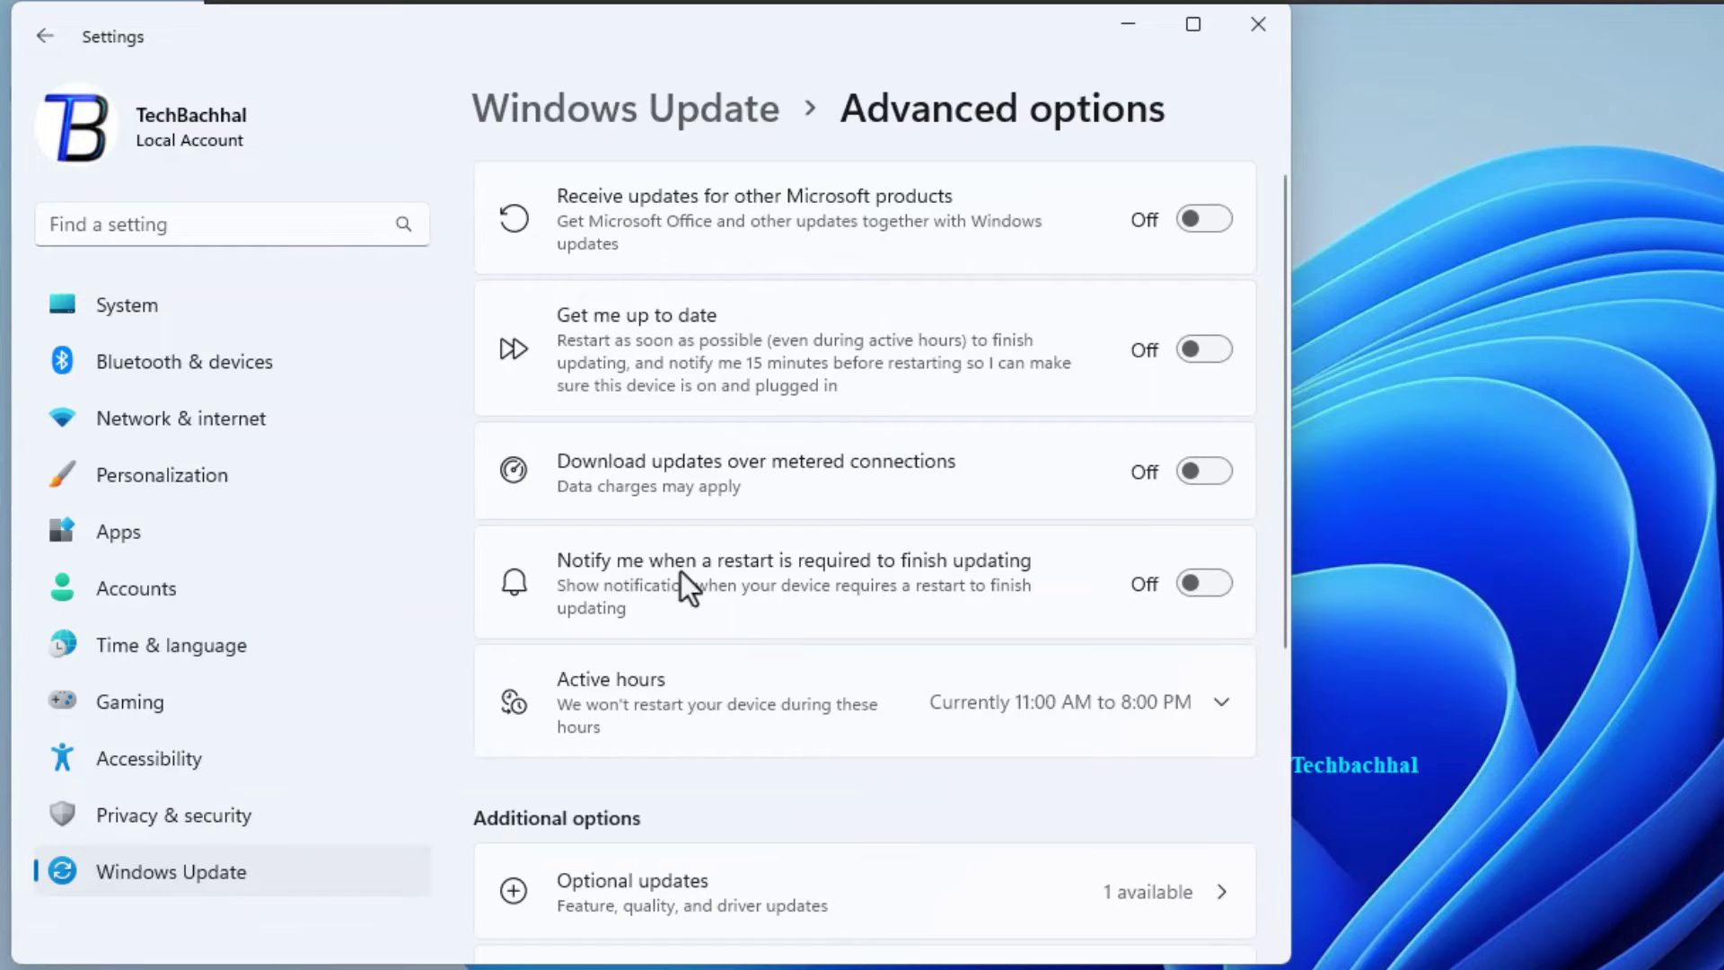
scroll(718, 621, down, 3)
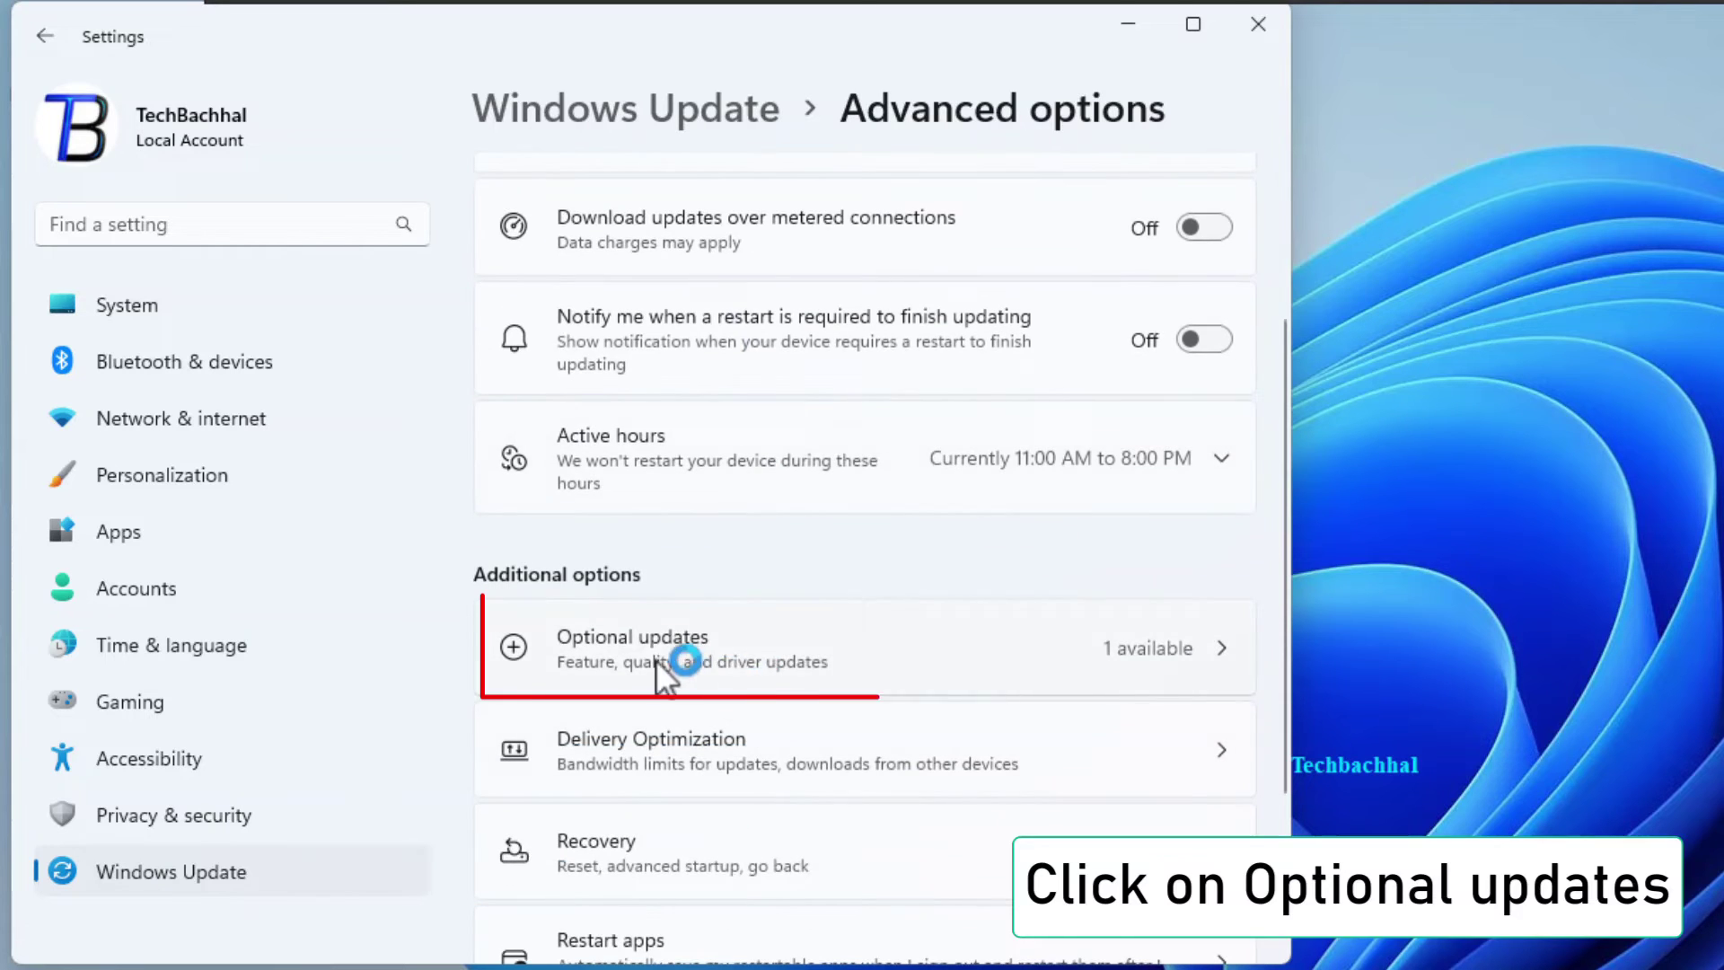
click(723, 651)
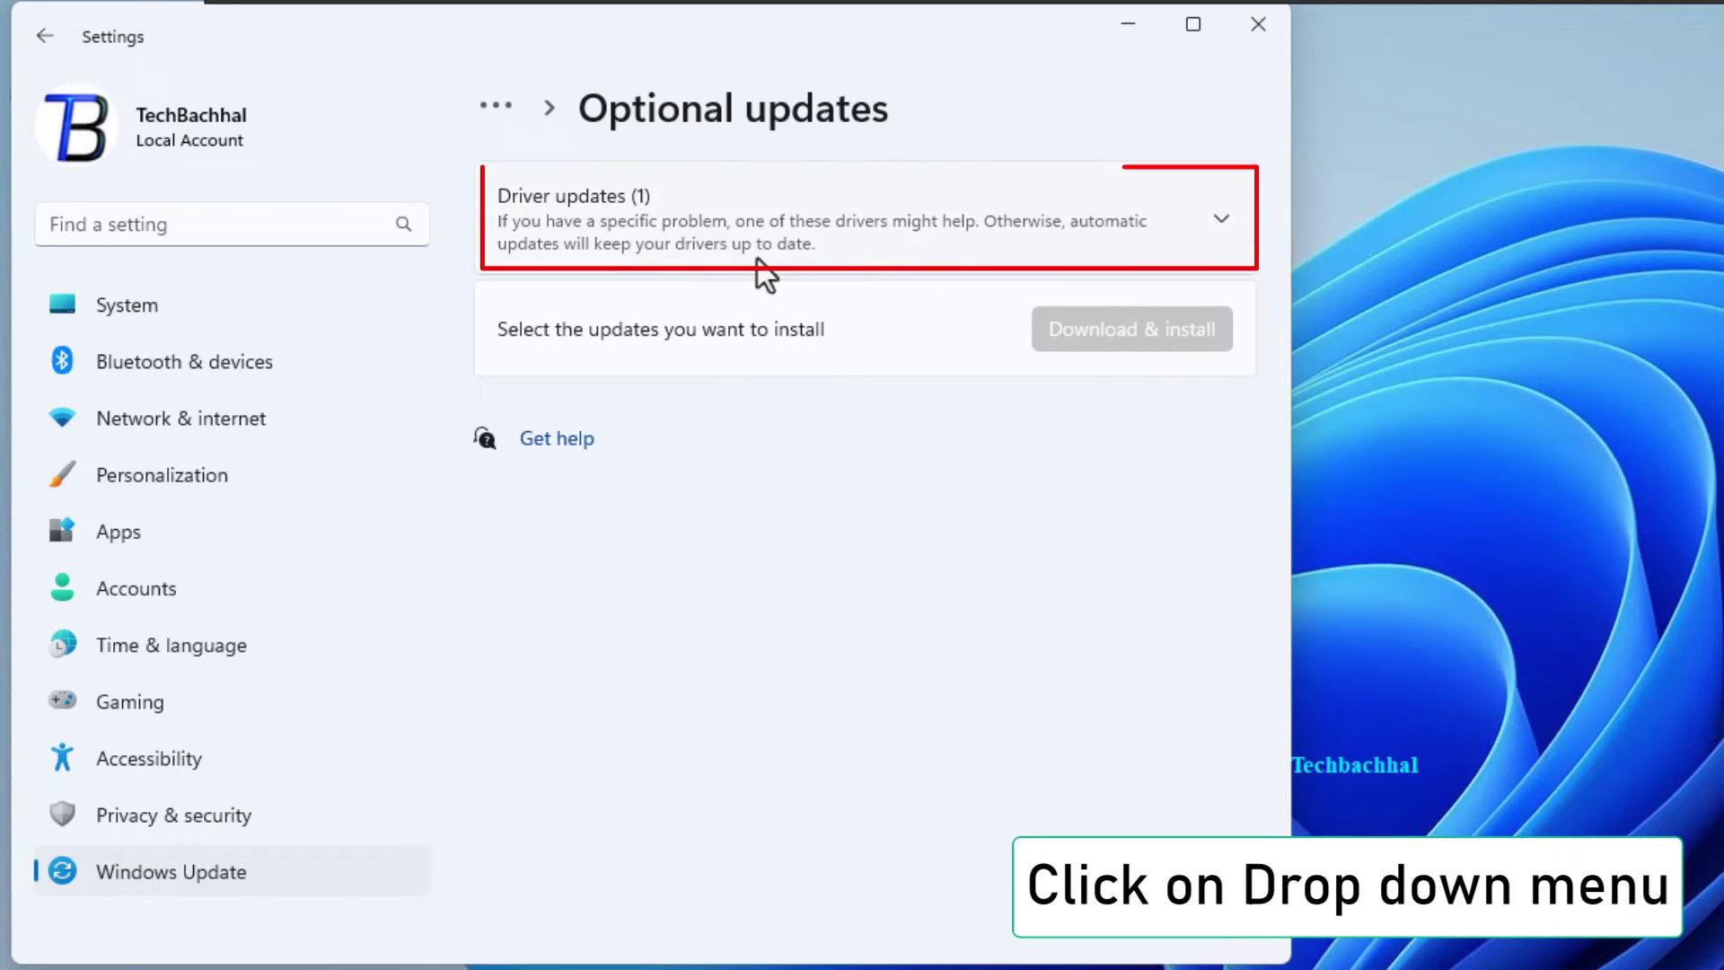
click(1206, 215)
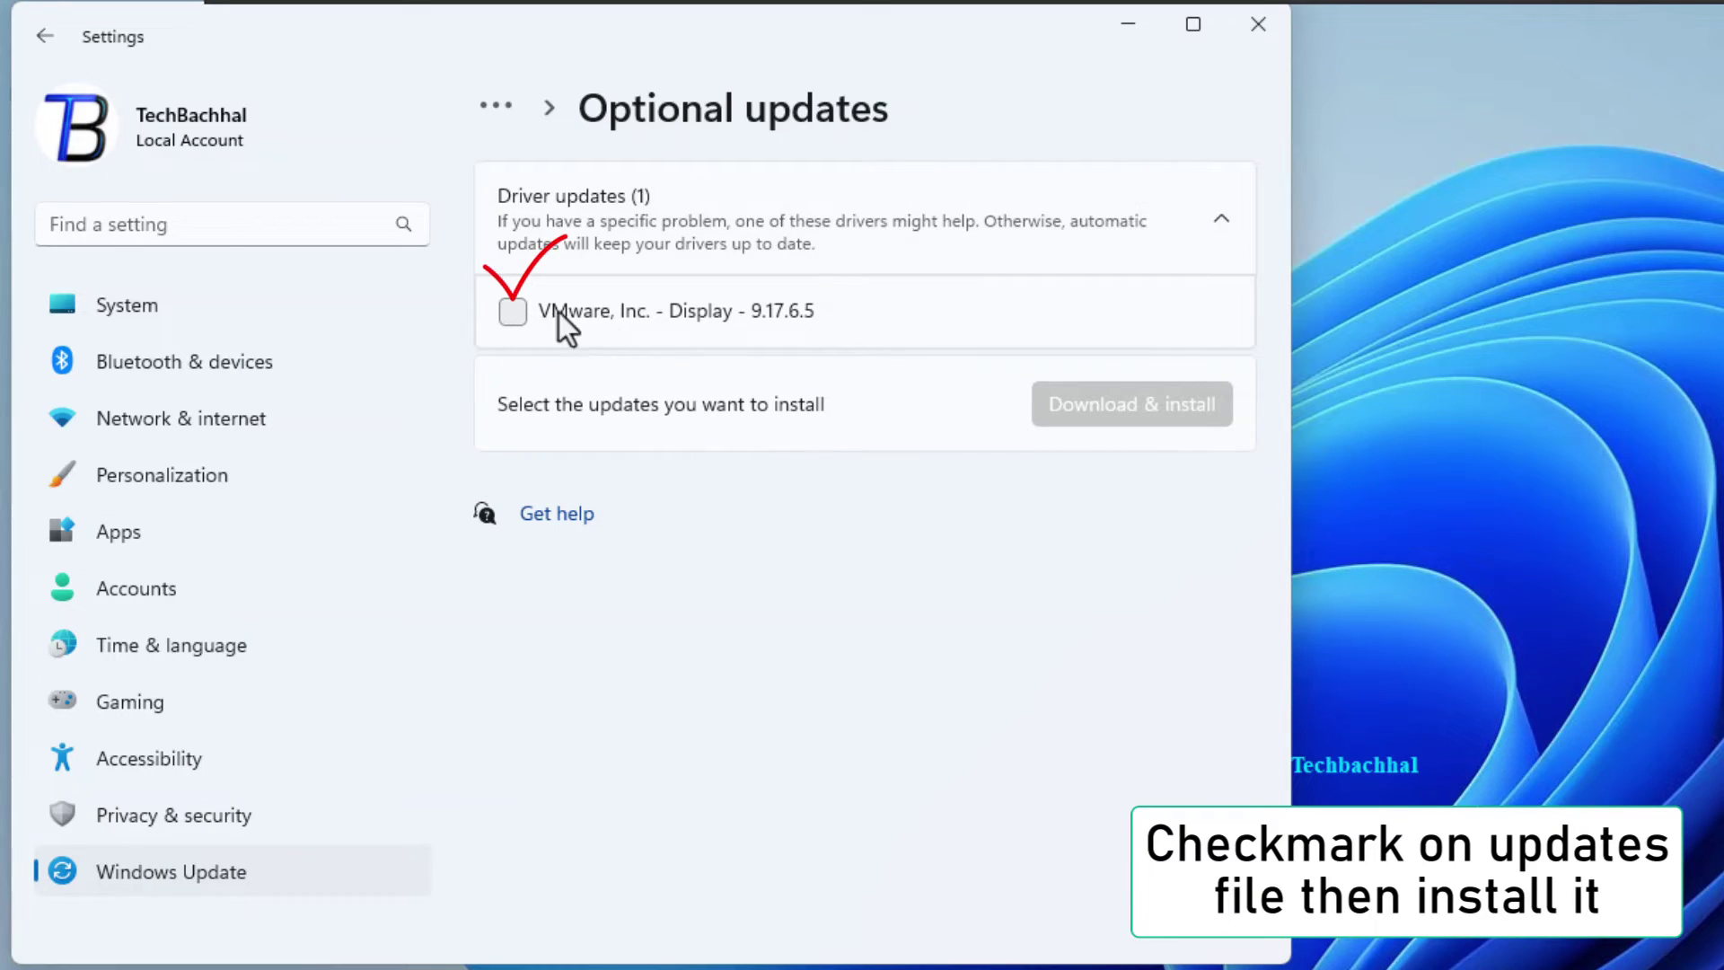
click(519, 314)
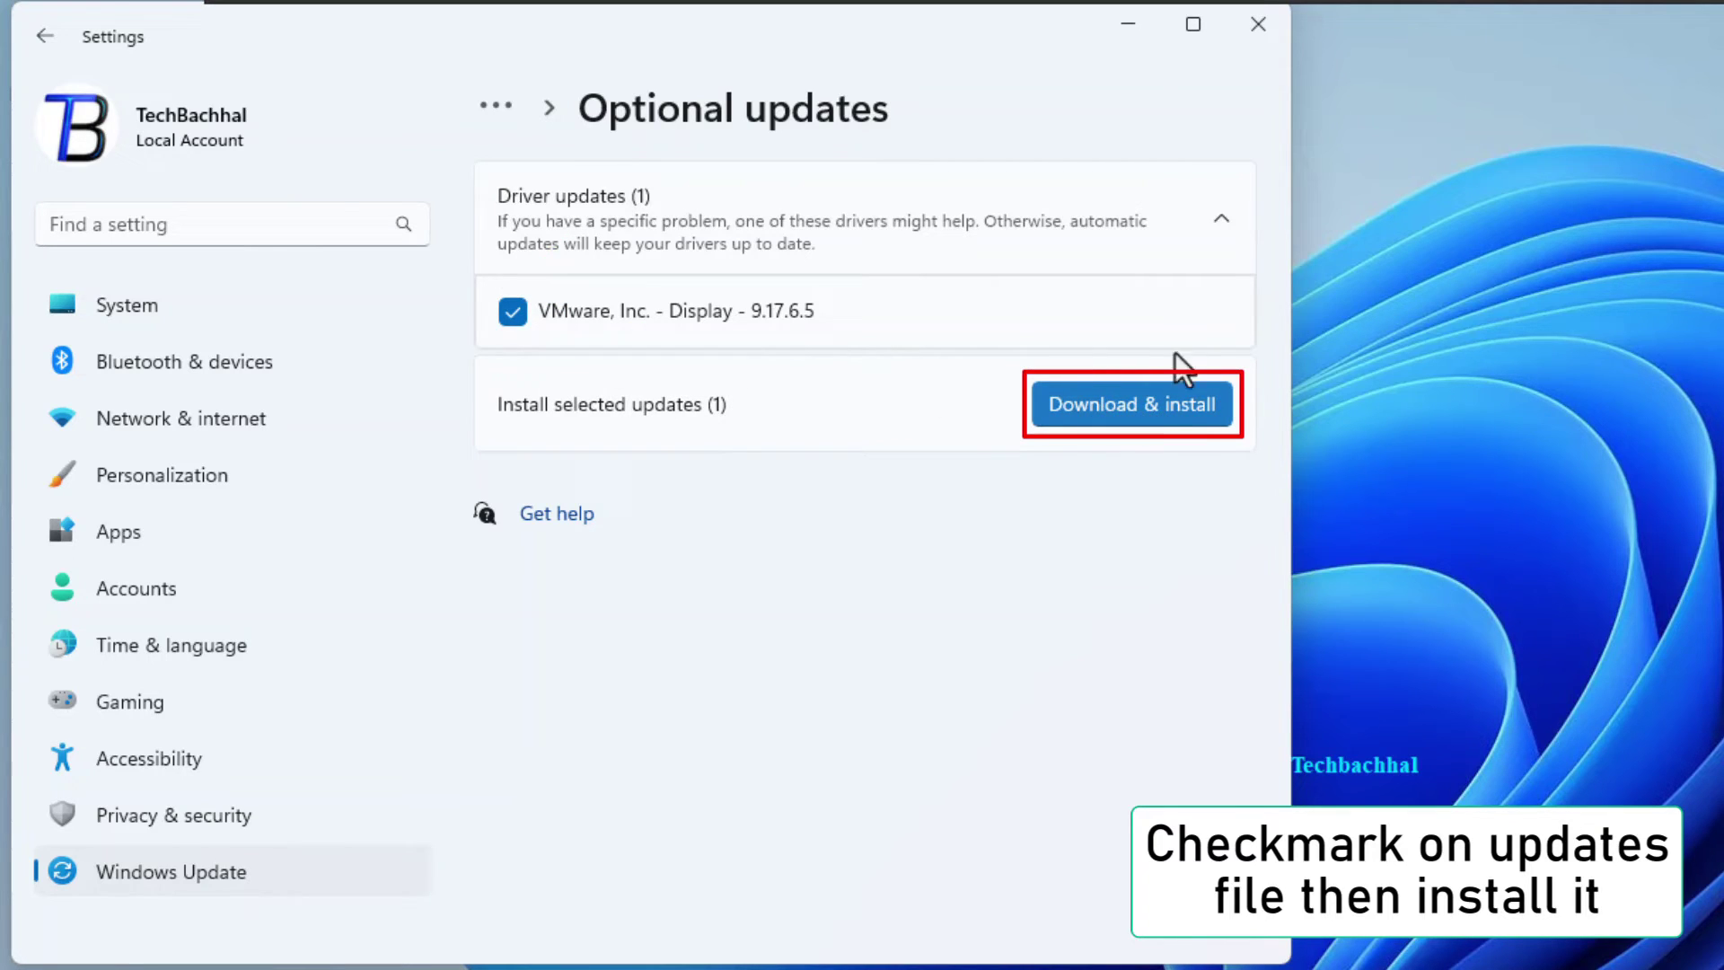
click(1259, 24)
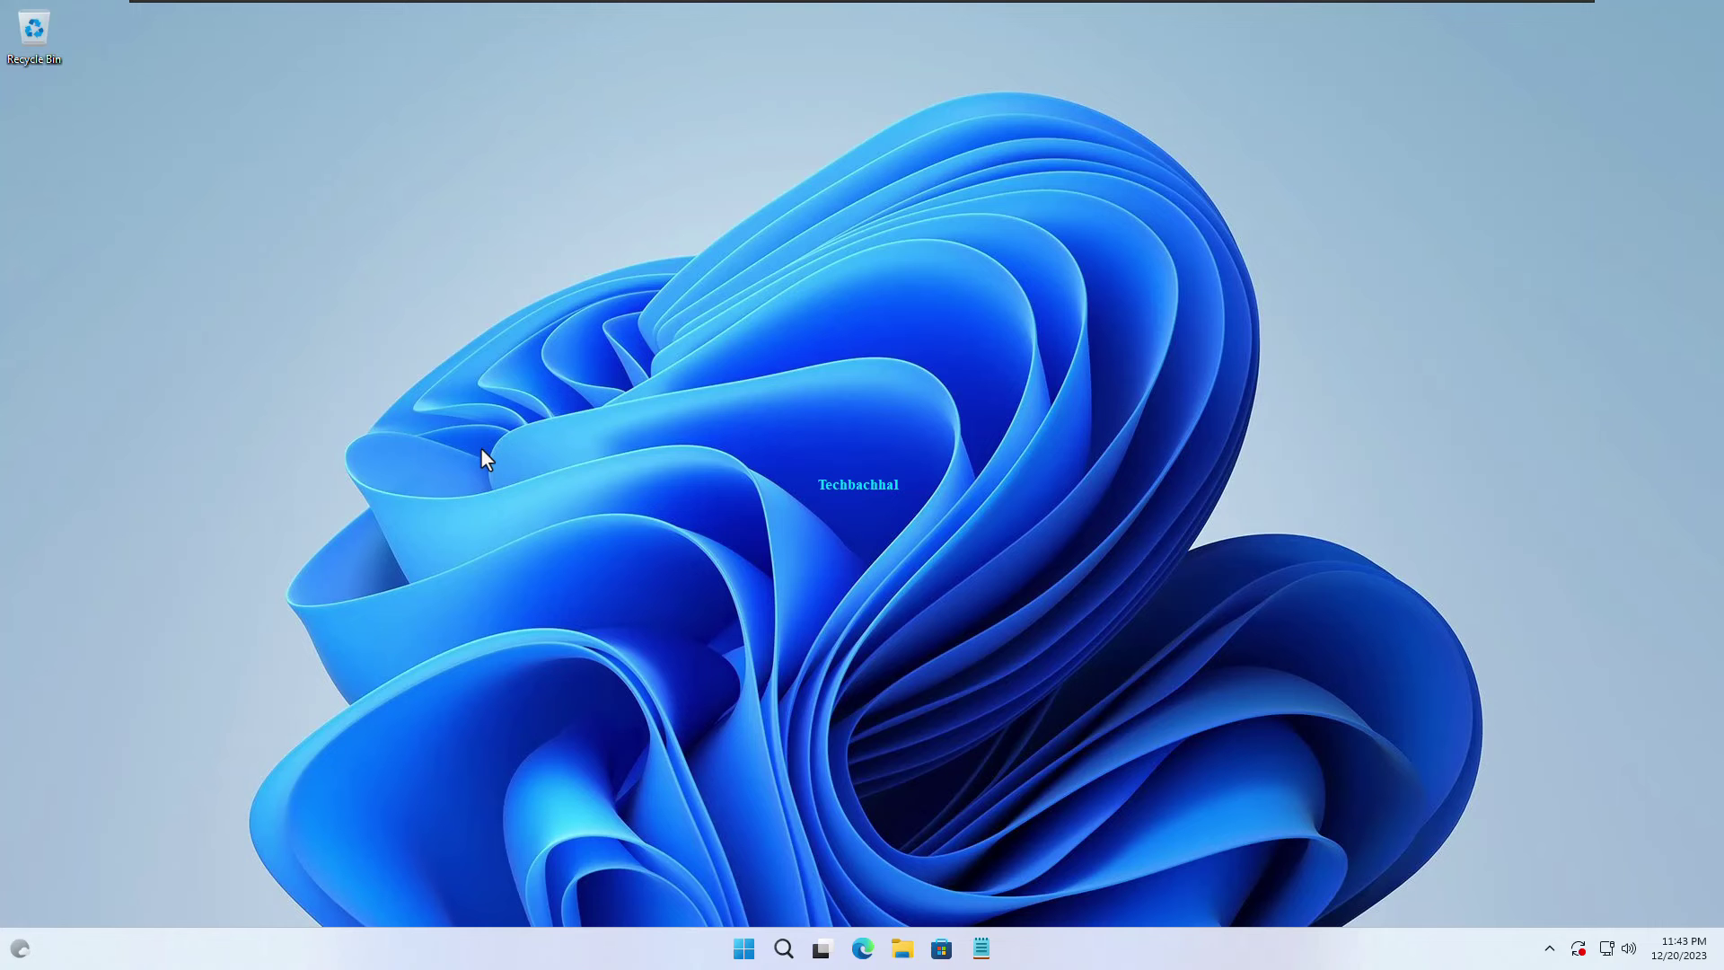
right_click(745, 949)
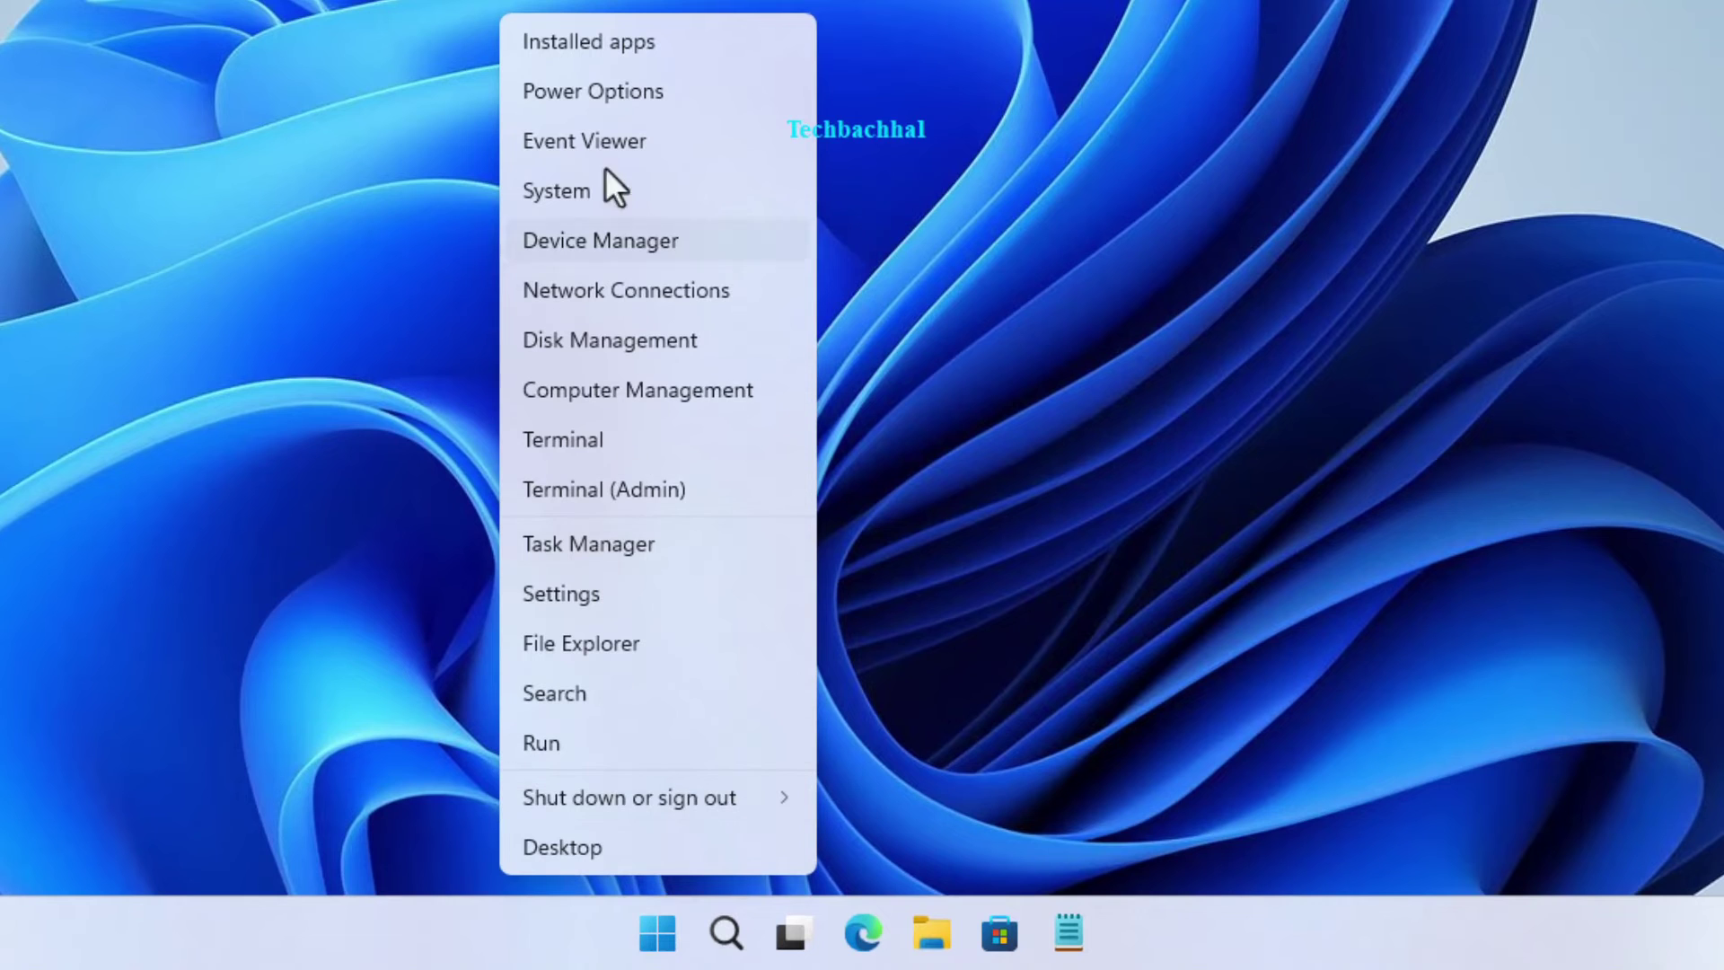
click(596, 595)
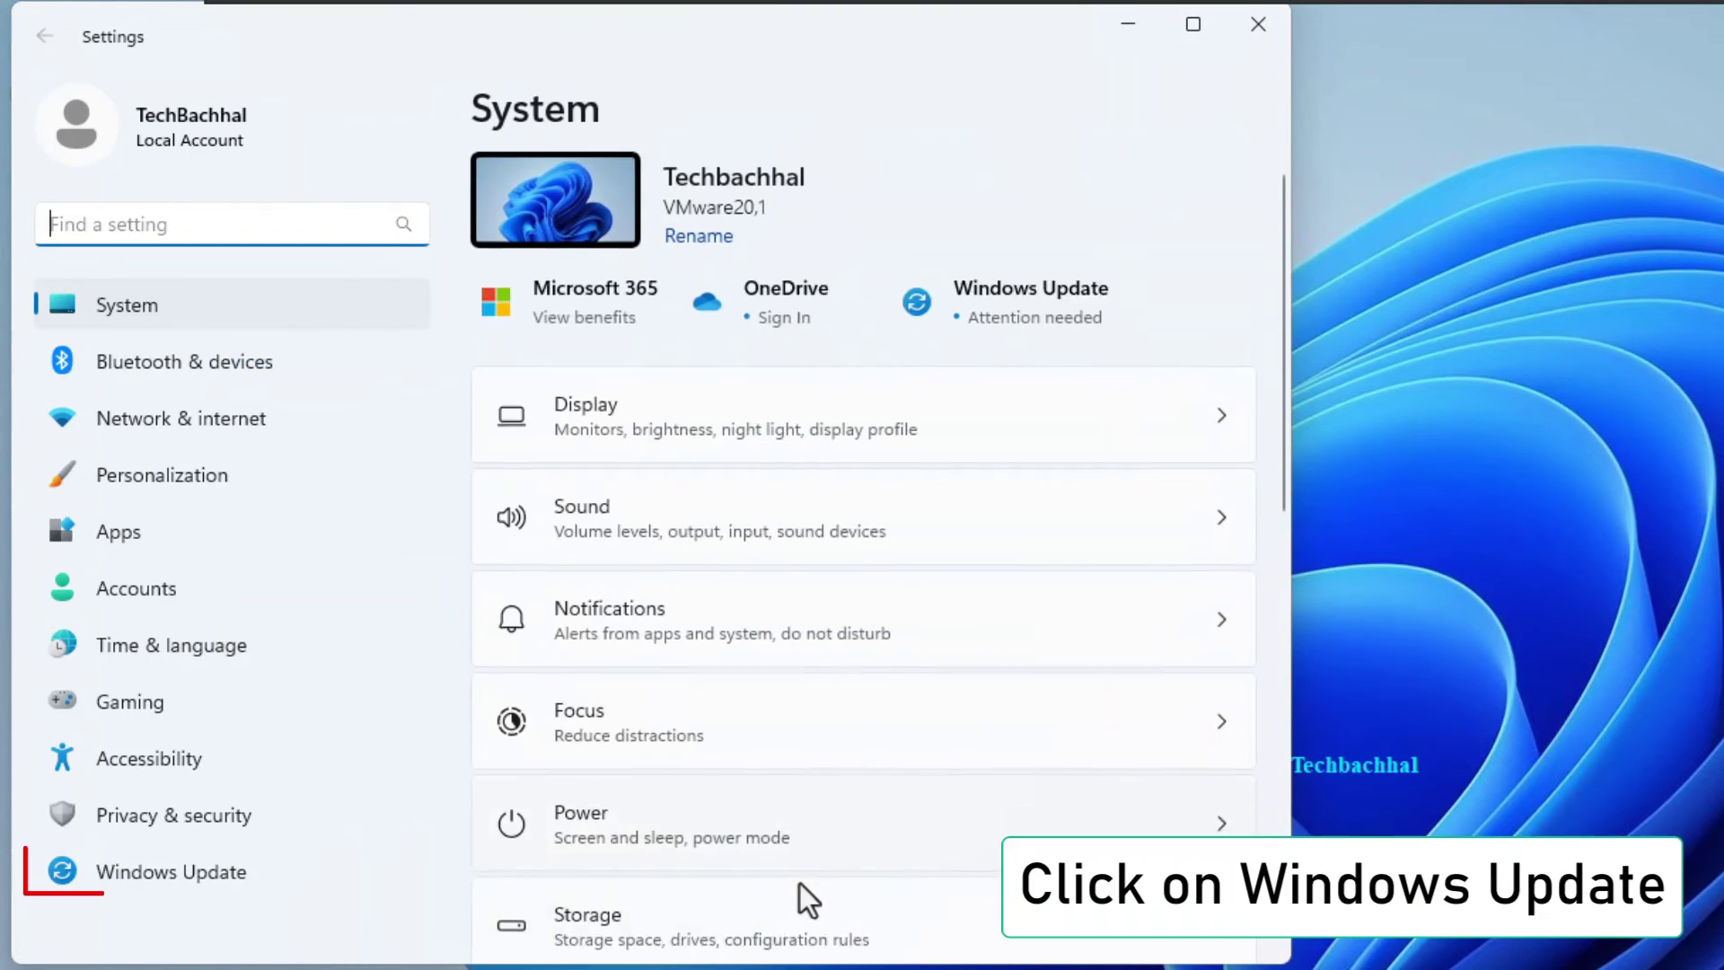
scroll(799, 882, down, 10)
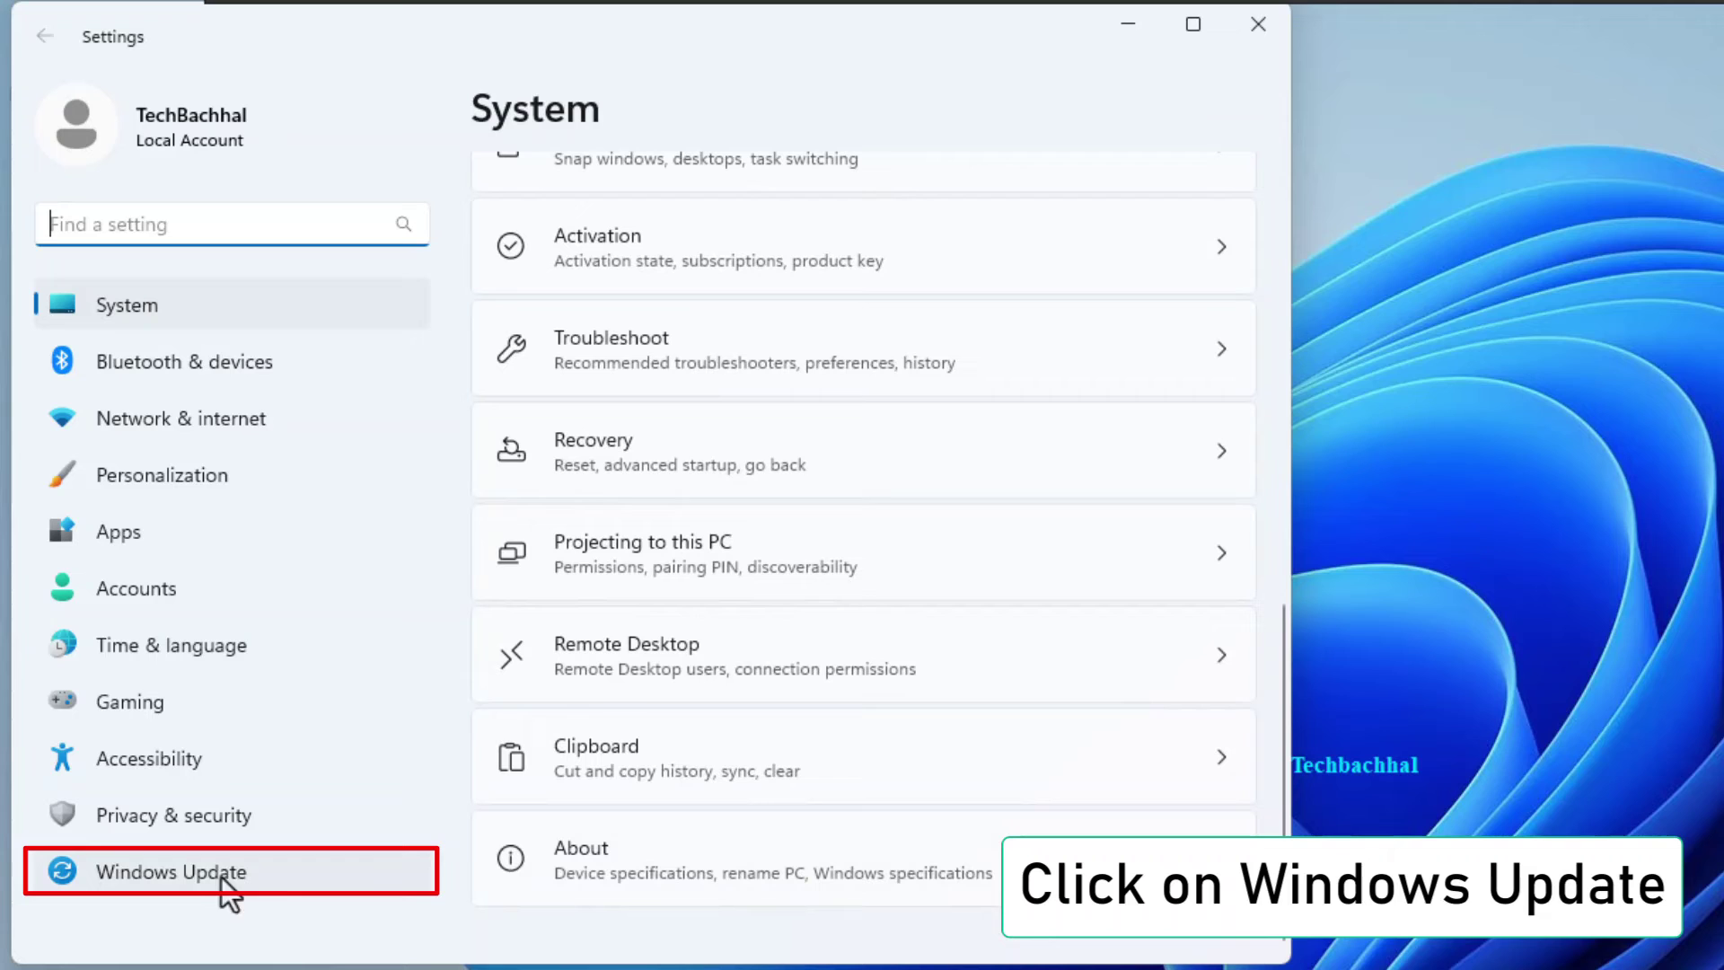
click(197, 870)
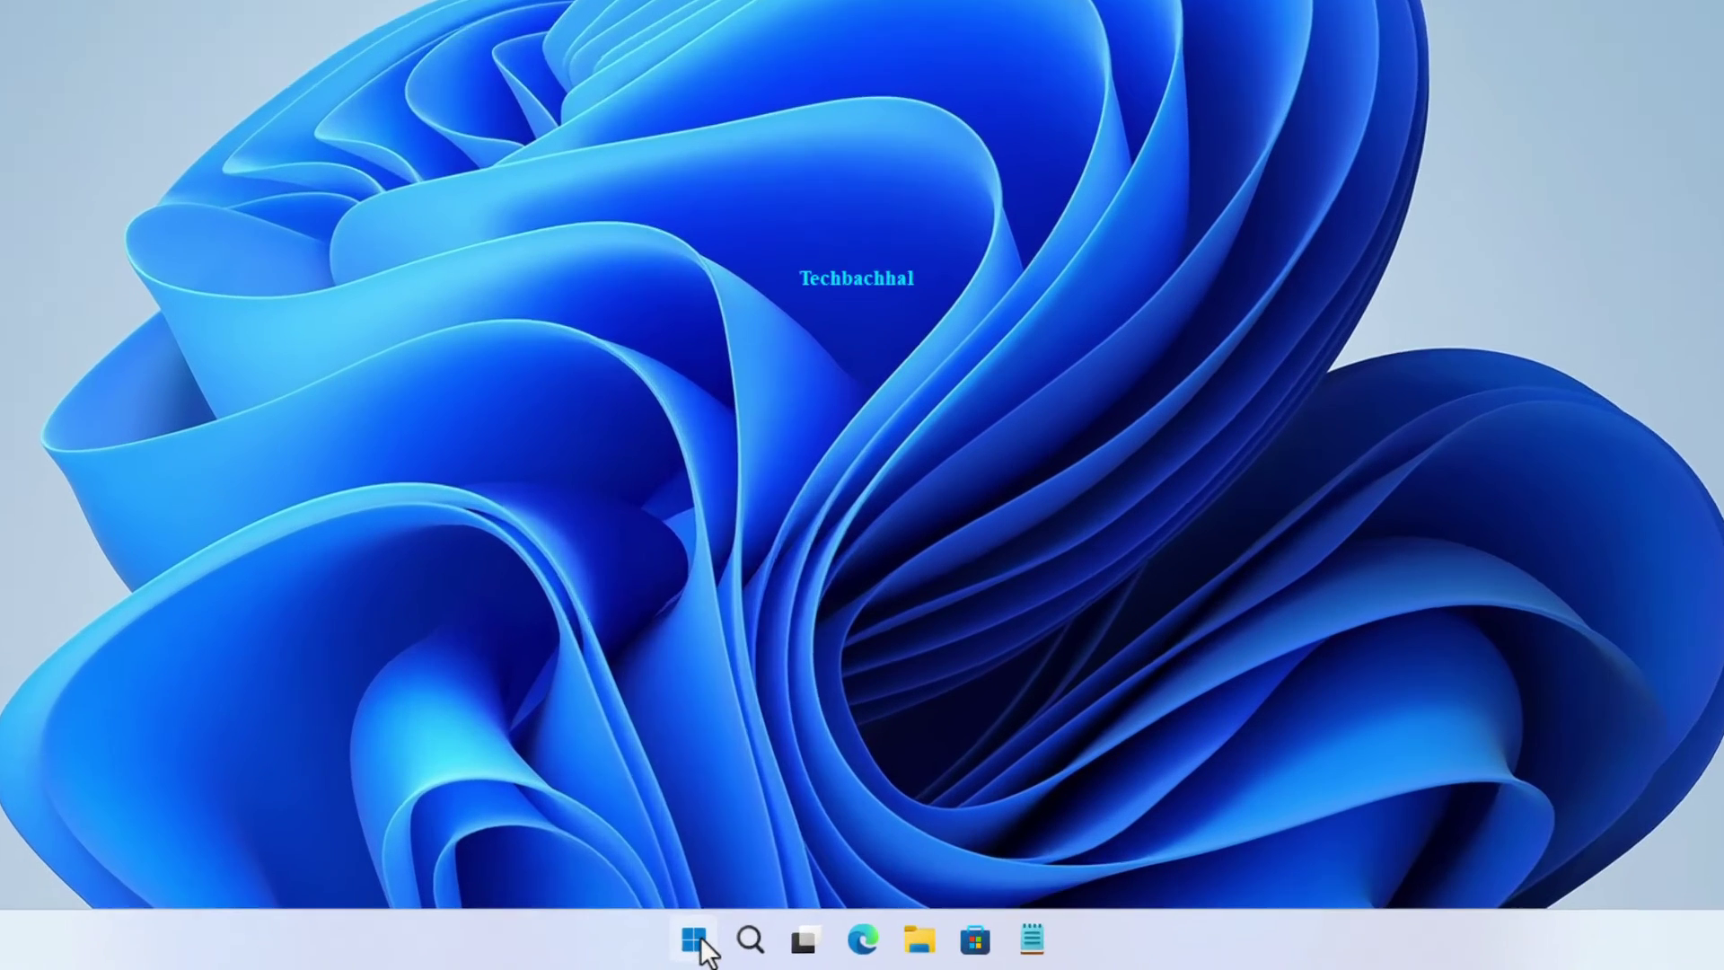
In Device Manager, auto-search for a newer VMware SVGA 3D display adapter driver and close the result.
right_click(744, 948)
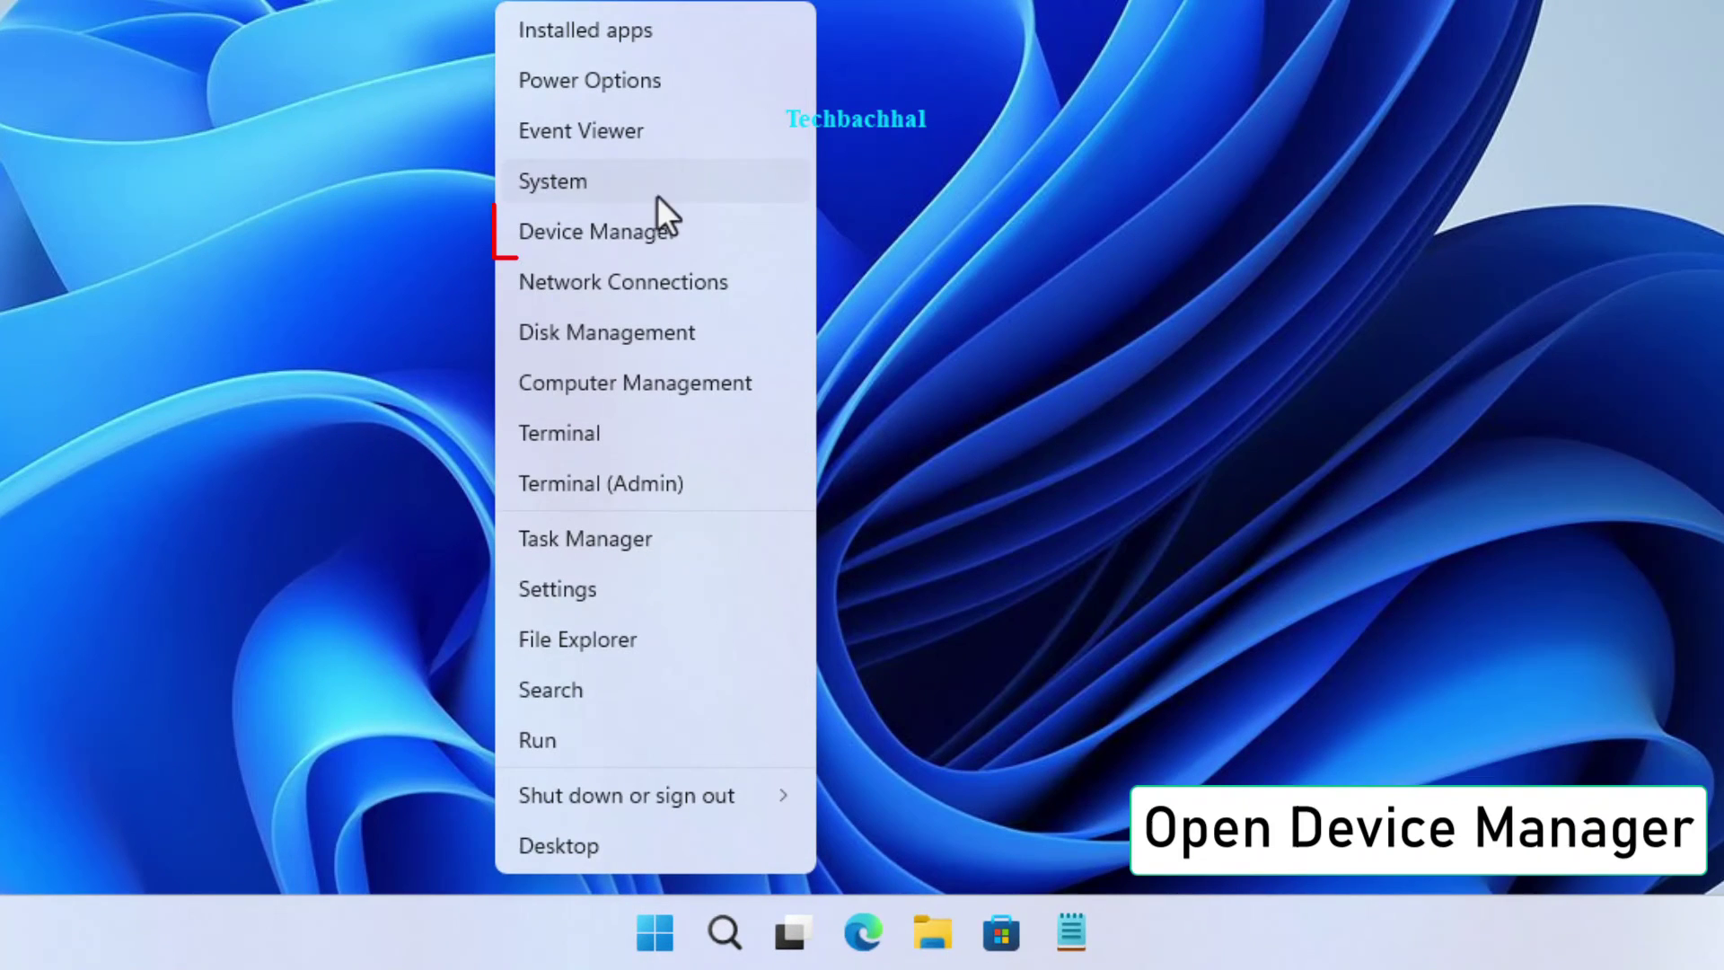
click(592, 223)
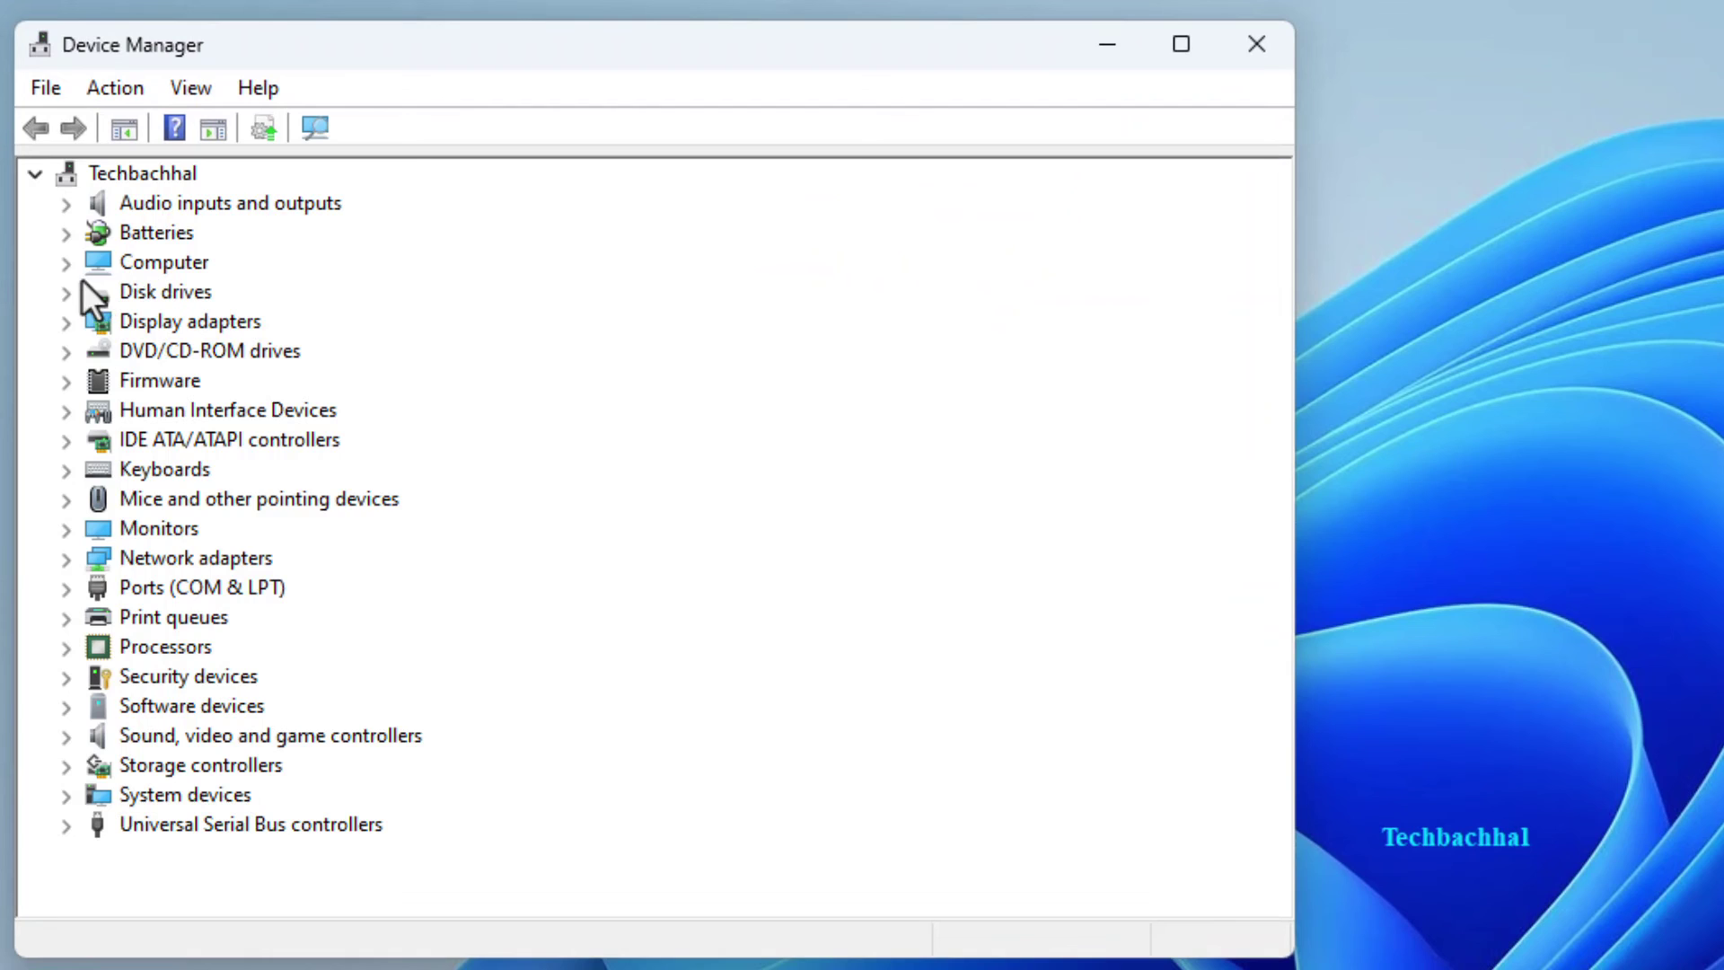
click(68, 323)
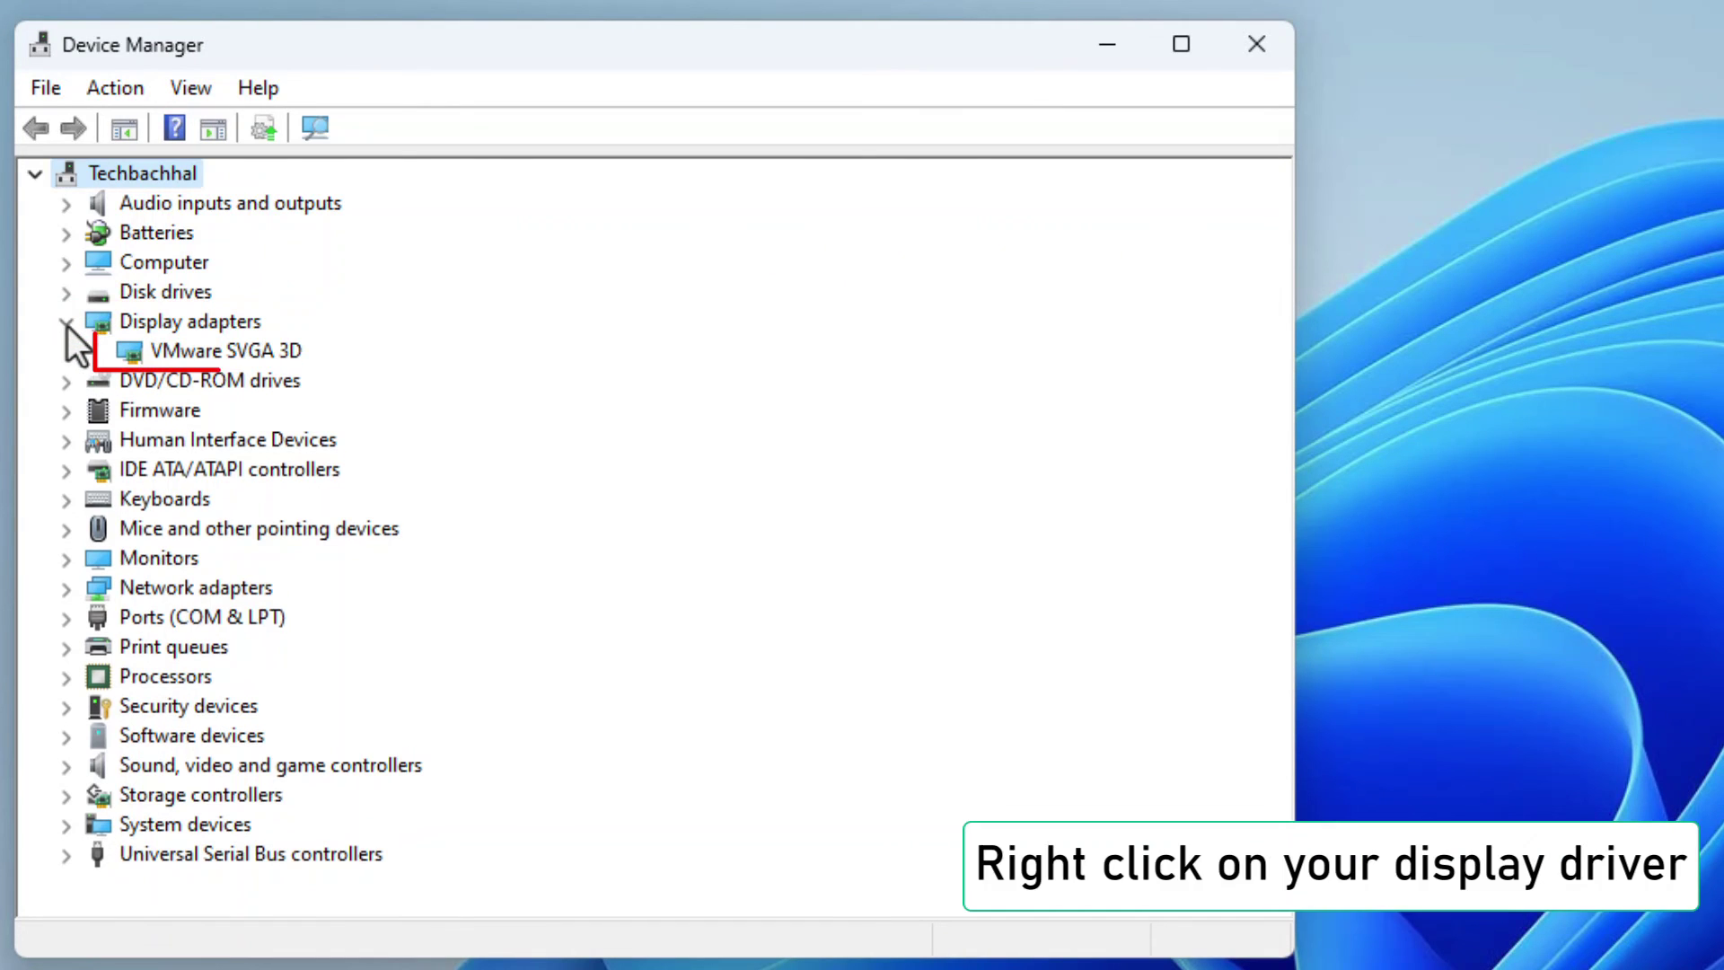
right_click(178, 352)
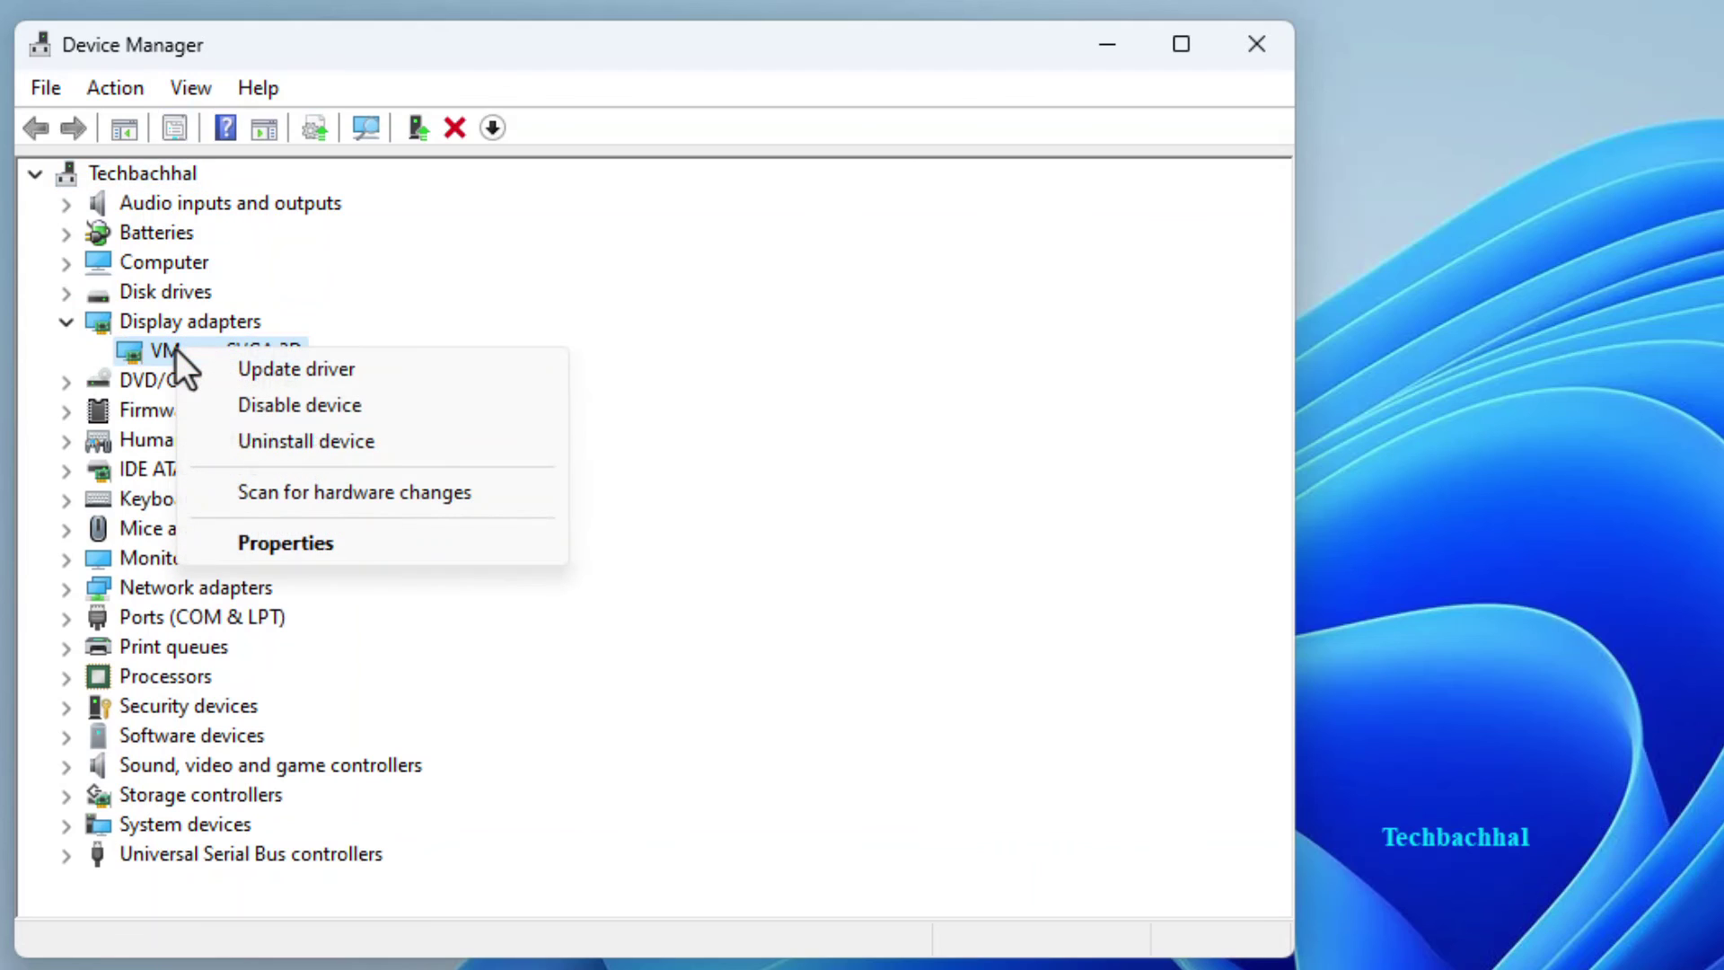
click(275, 368)
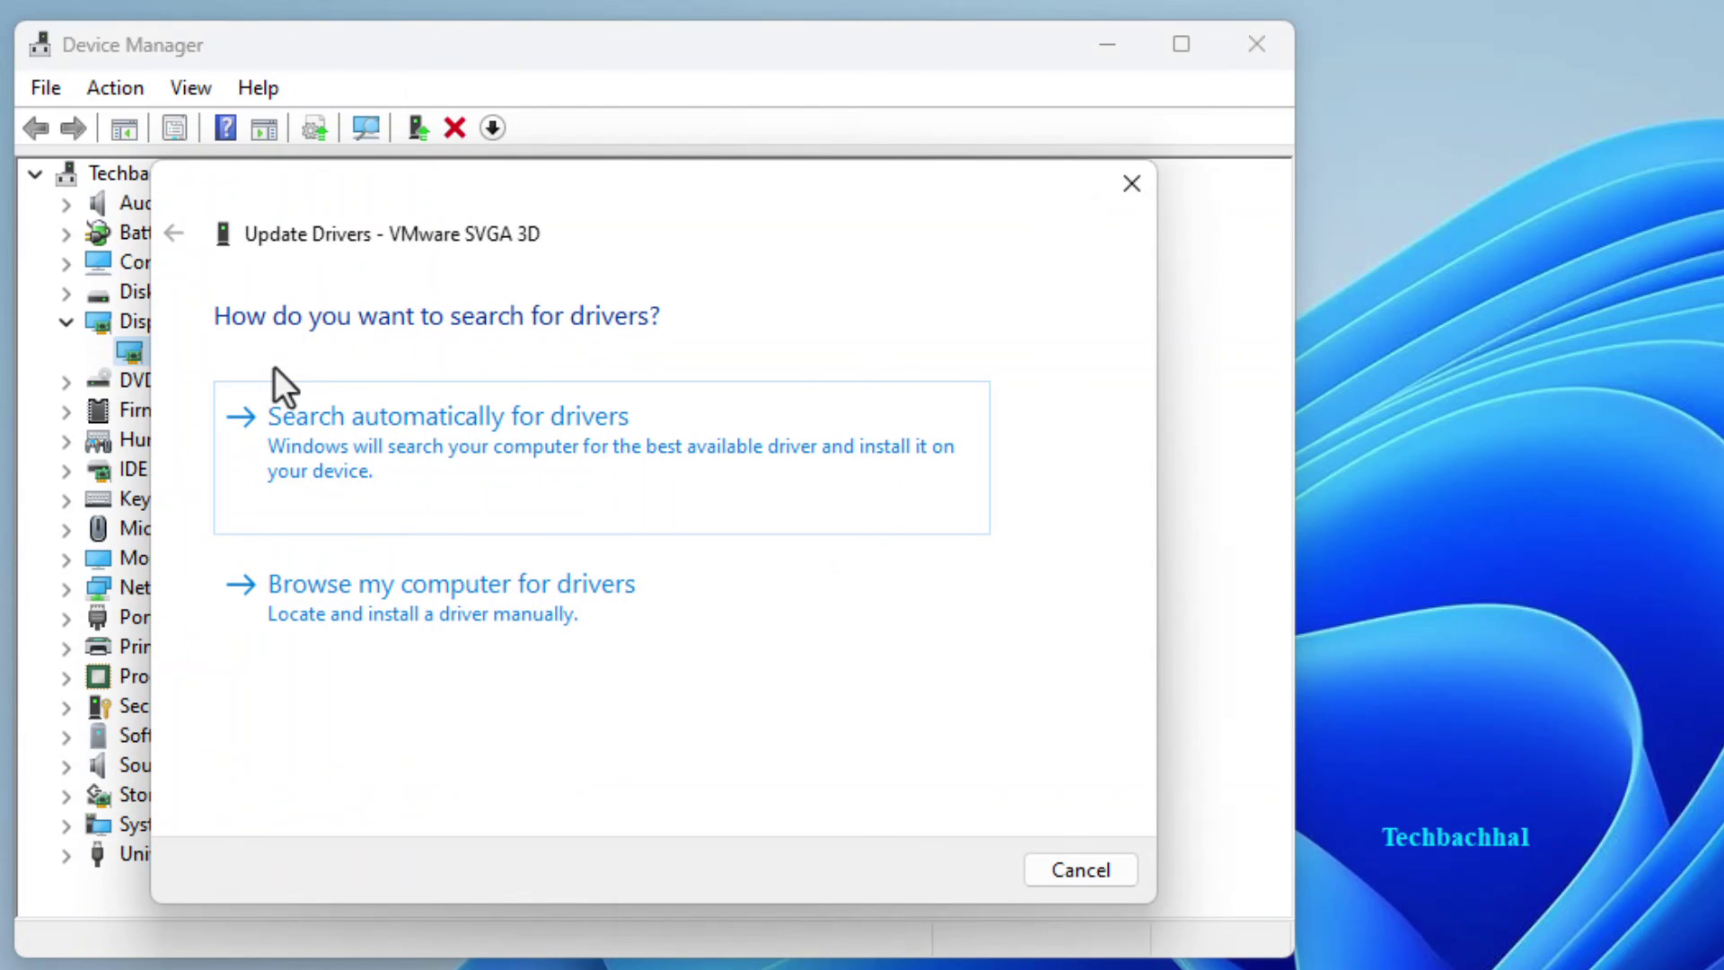
click(435, 467)
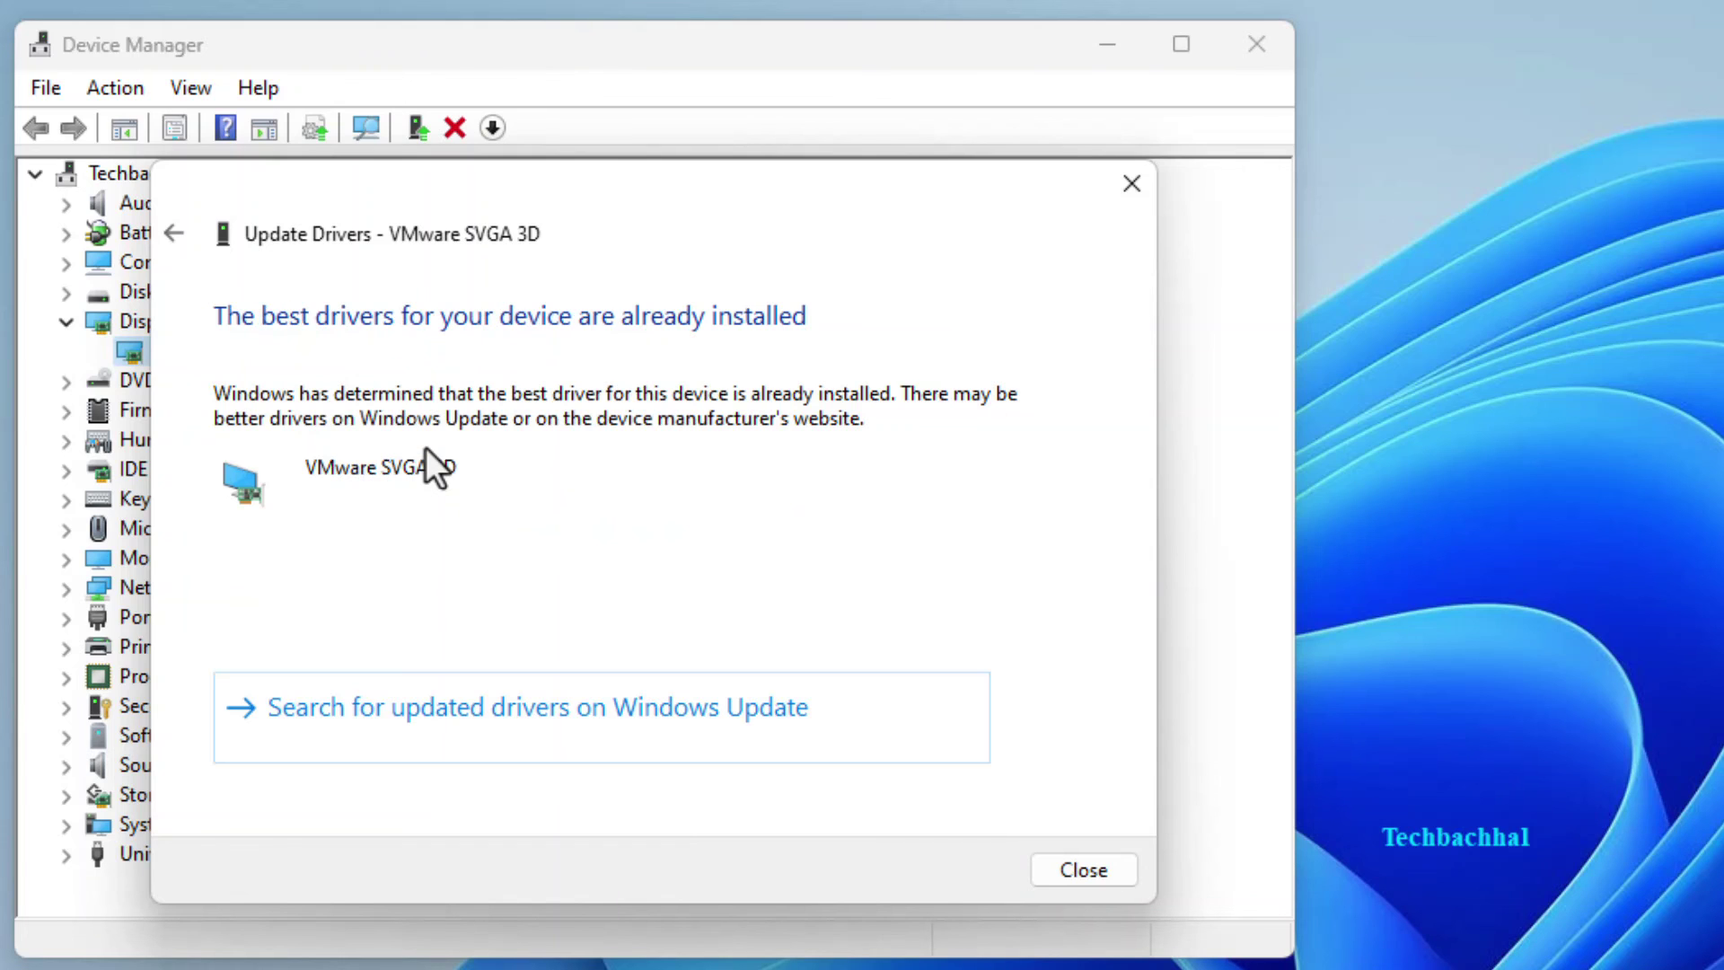
click(1082, 870)
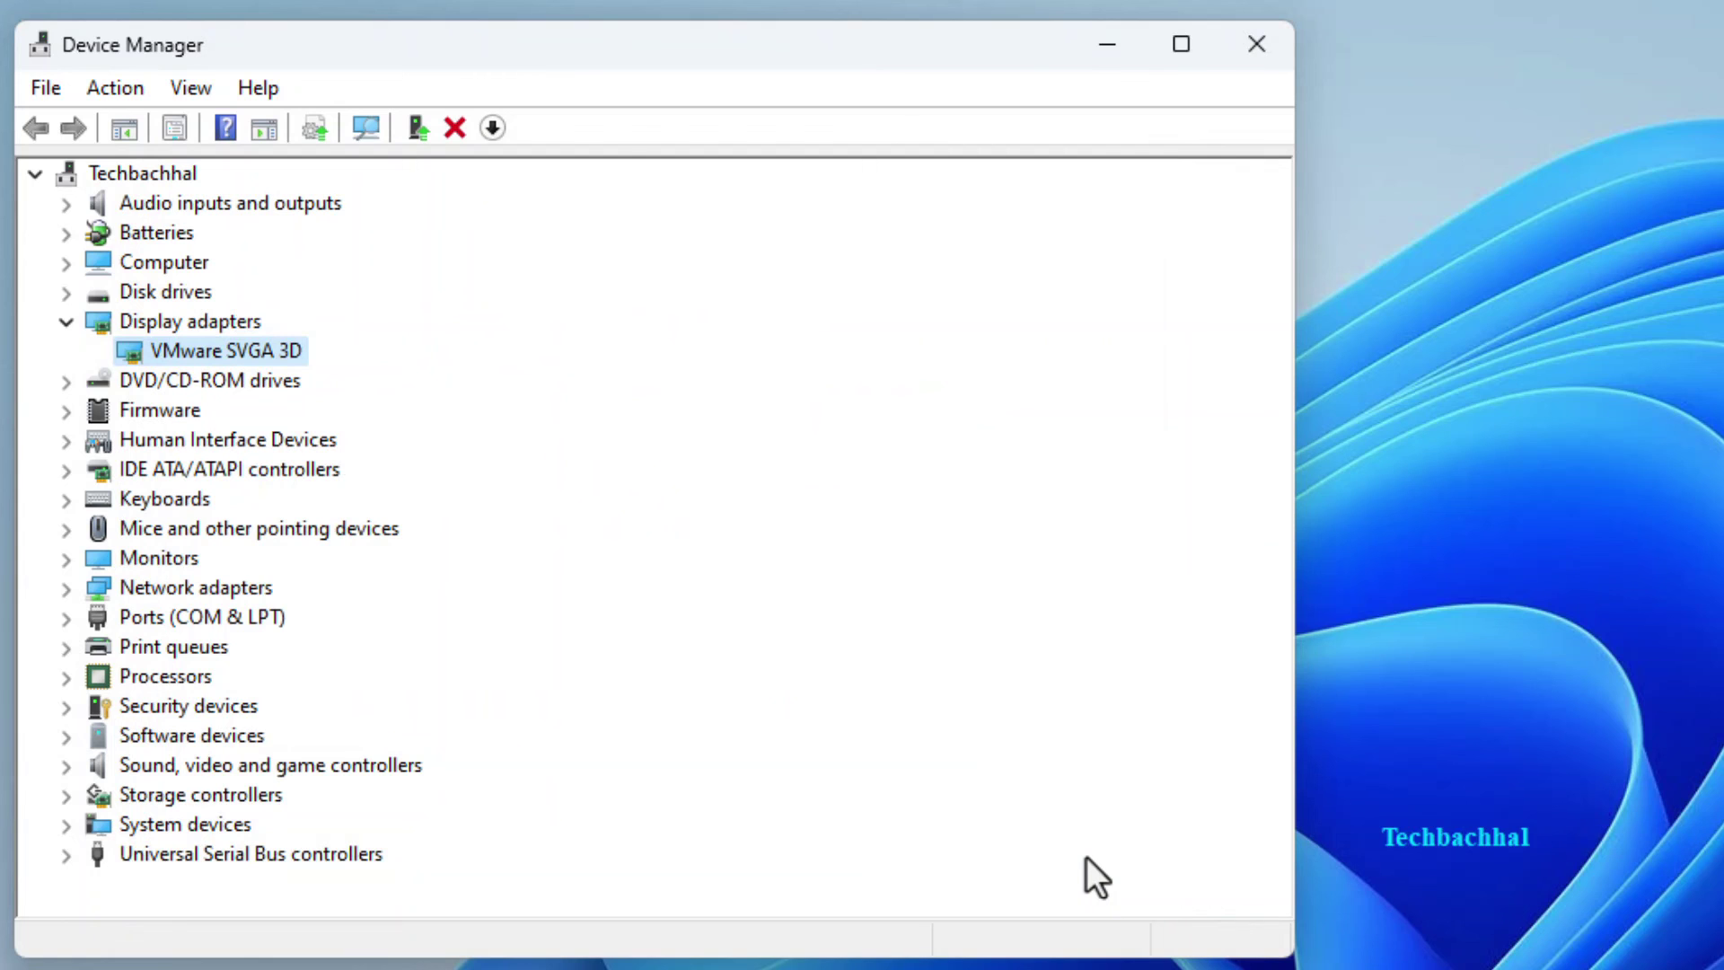